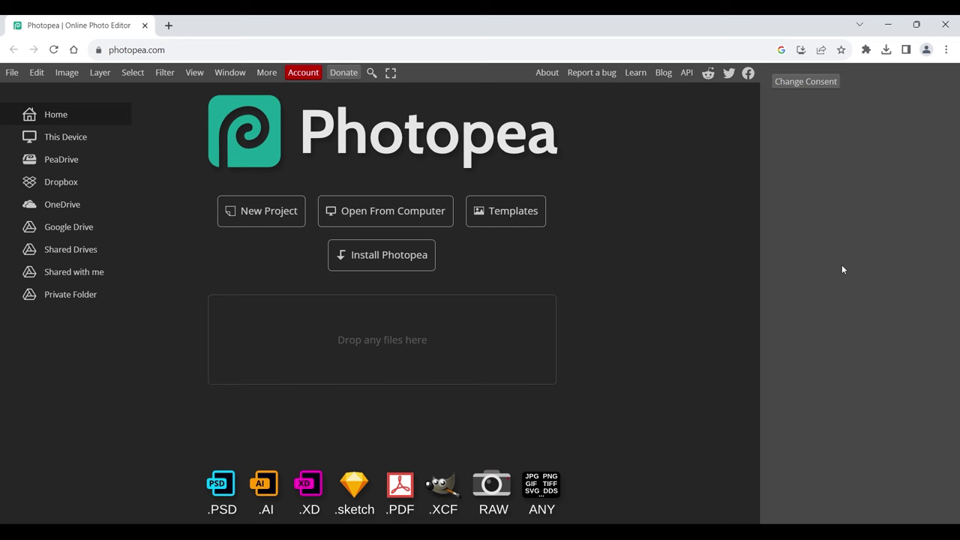
Step: Open the green dress photo example1.jfif in Photopea from the computer
left_click(409, 211)
left_click(146, 139)
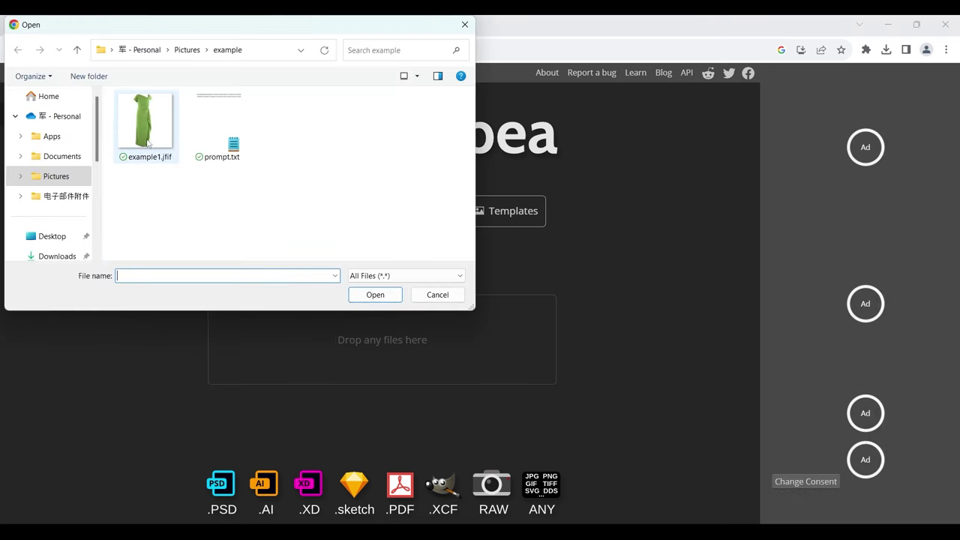
double_click(147, 141)
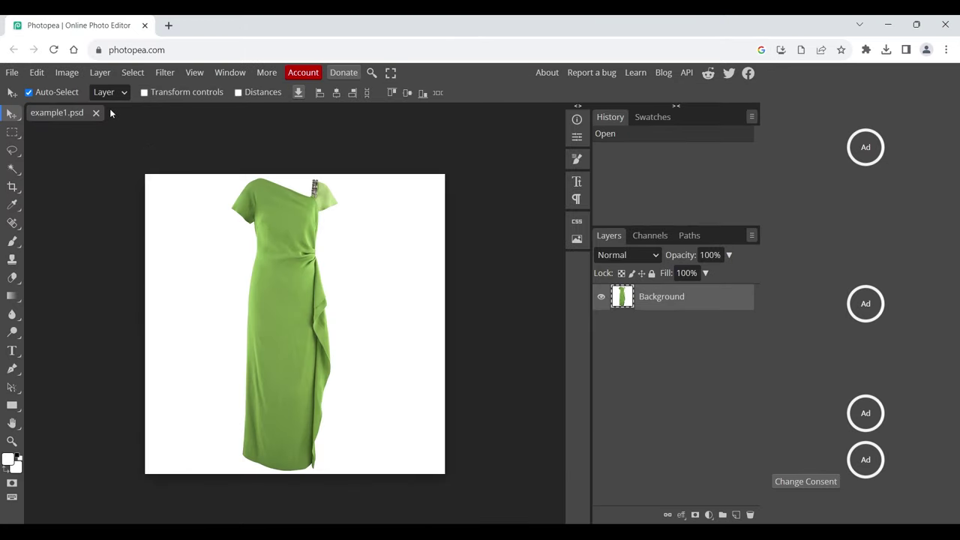
Step: Bring up the Canvas Size settings and select the current 600 px height for replacement
left_click(67, 73)
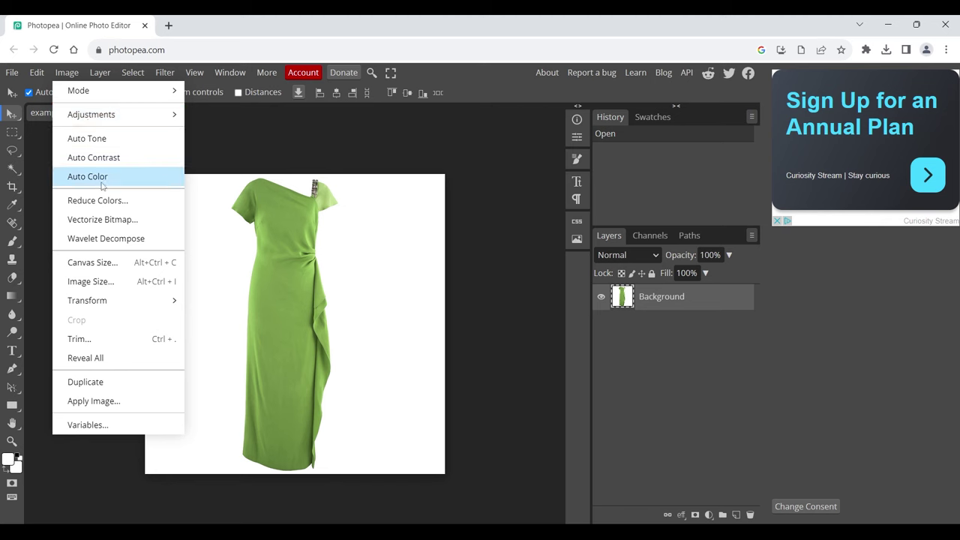
left_click(108, 264)
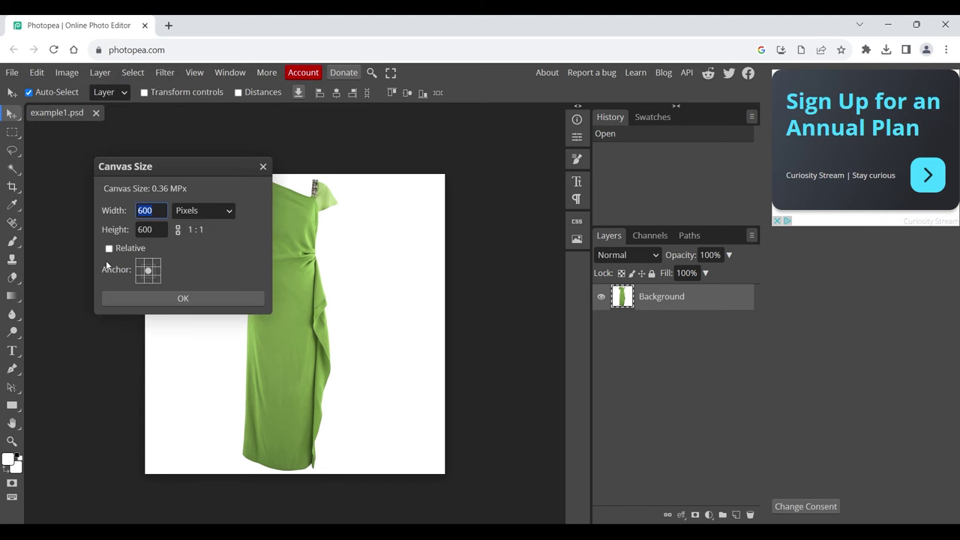
left_click(158, 231)
left_click_drag(160, 231, 106, 230)
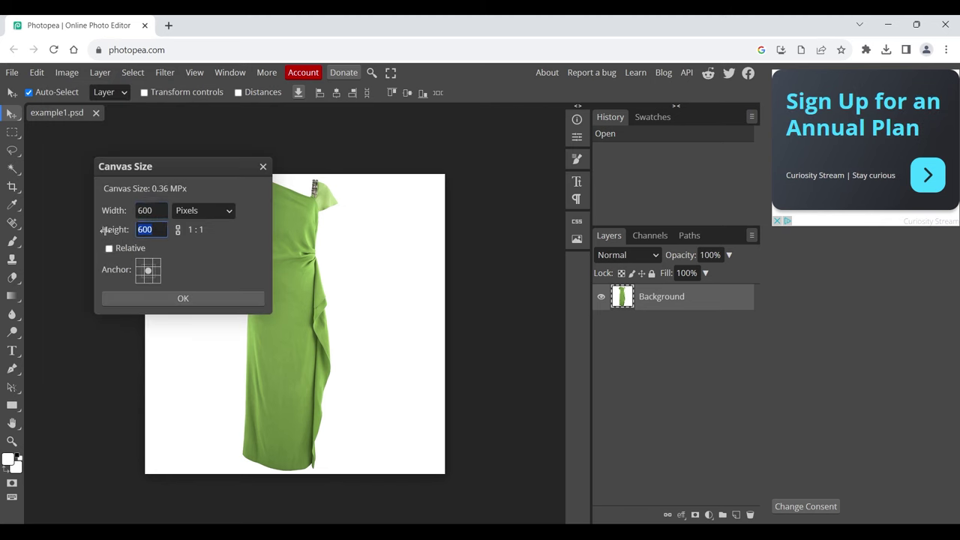
Step: Apply the 900 px canvas height and paint-bucket both transparent strips white
type("900")
left_click(147, 297)
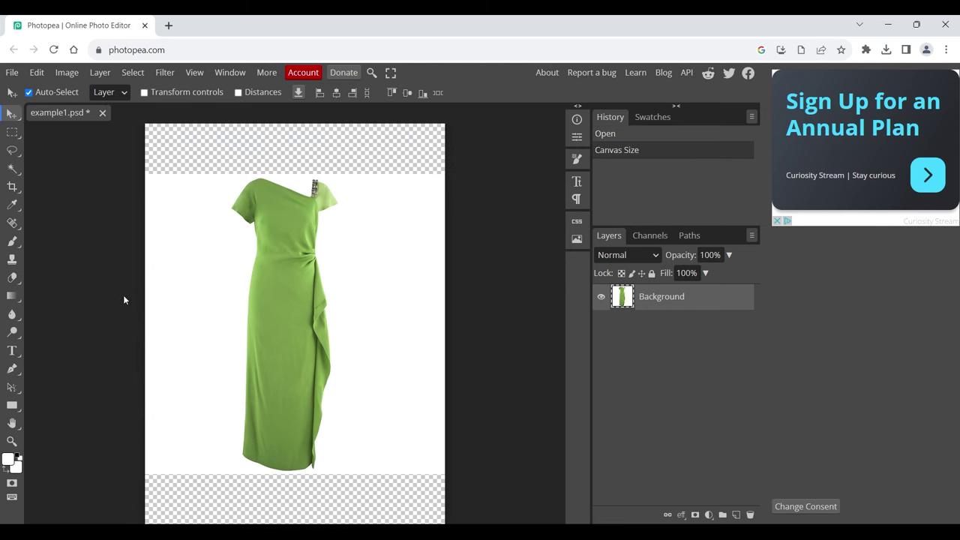
left_click(17, 298)
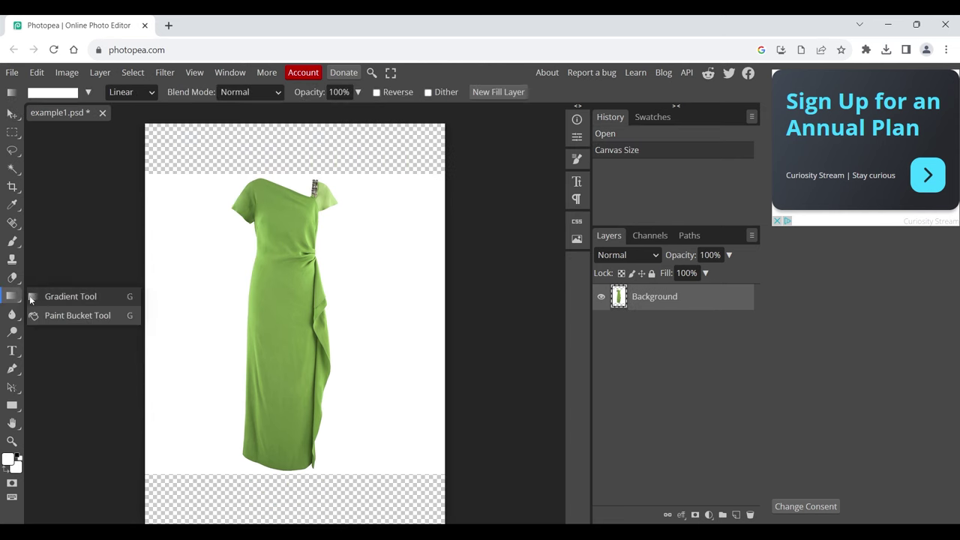
left_click(61, 315)
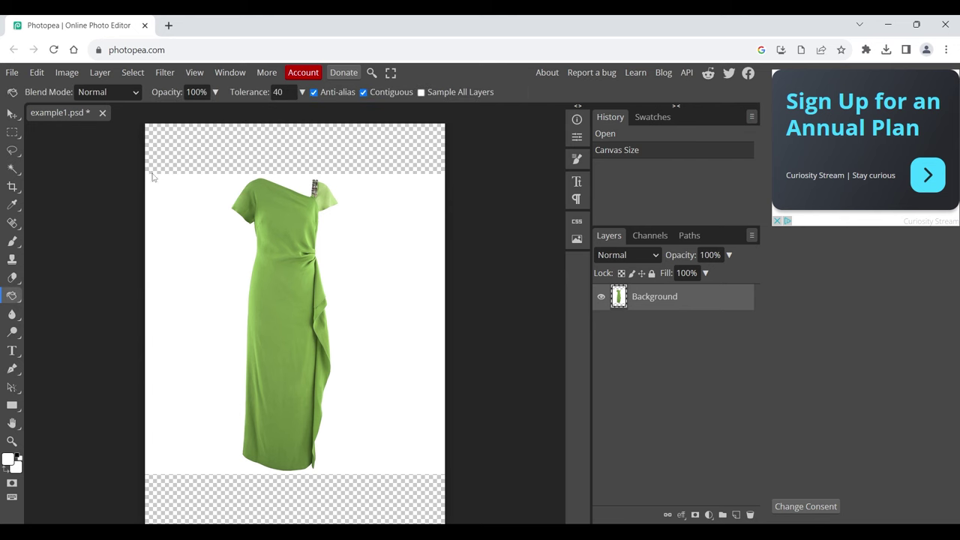
left_click(189, 147)
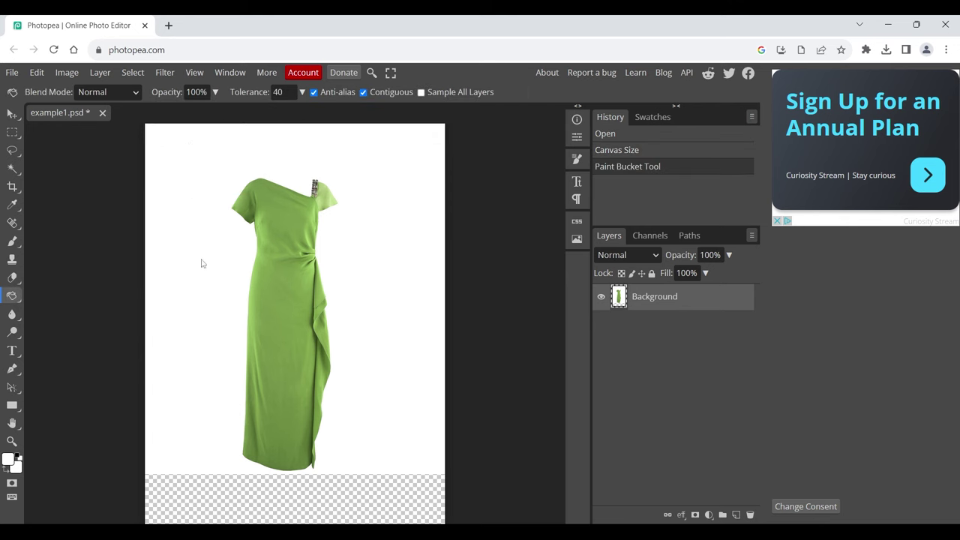
left_click(198, 492)
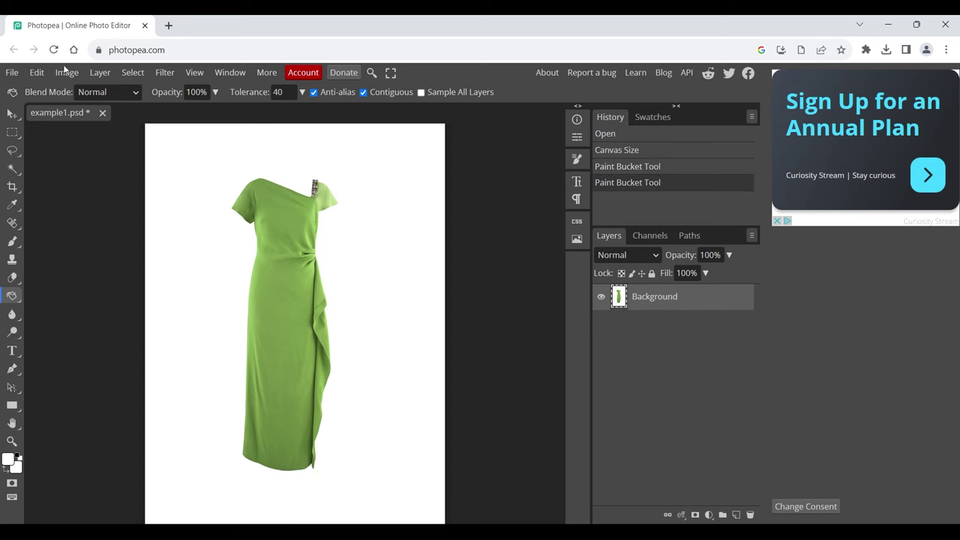
left_click(12, 72)
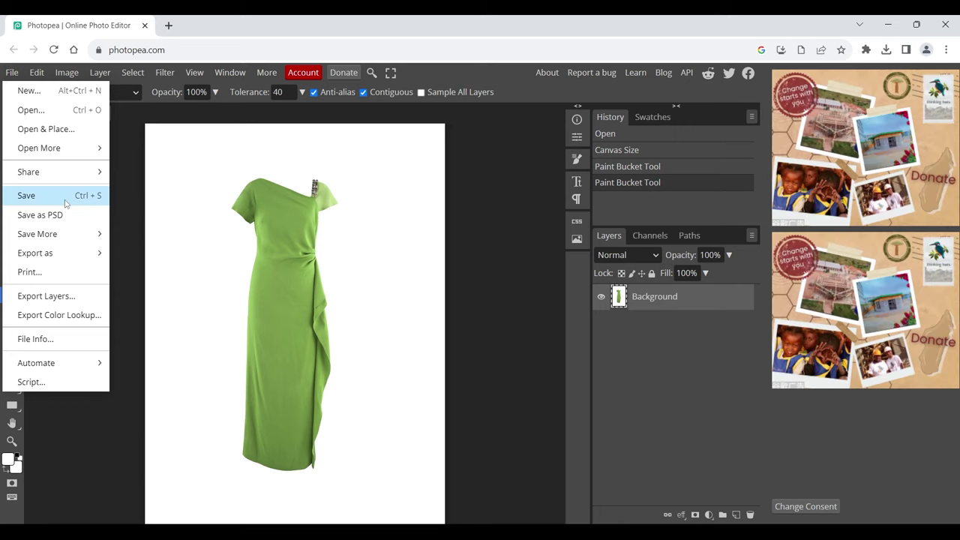
mouse_move(35, 253)
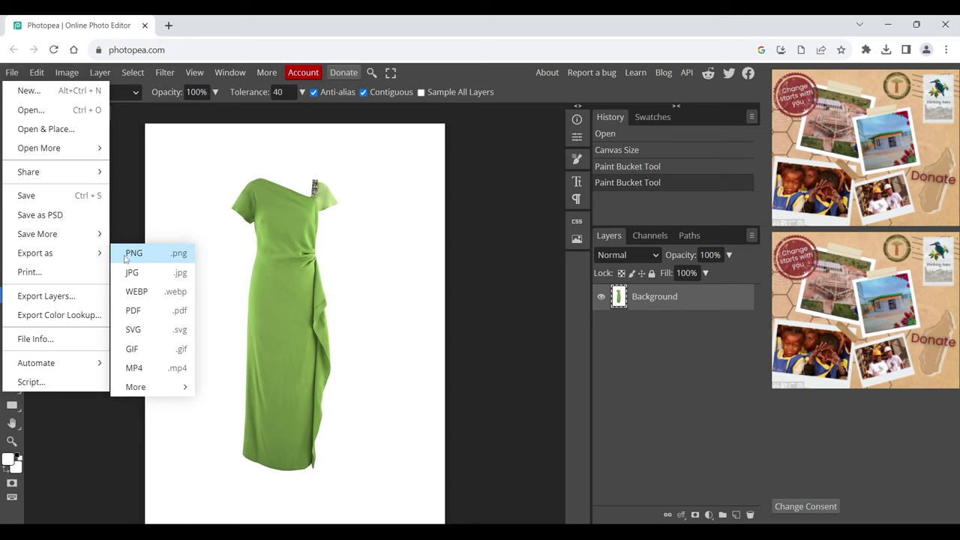
Step: Export the white-backed dress image as PNG and save it as example1
left_click(126, 258)
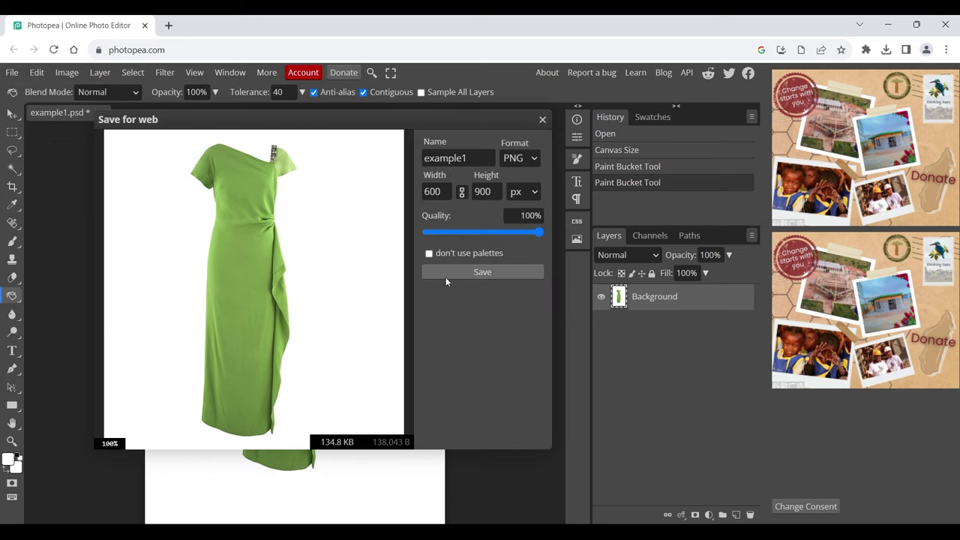
left_click(465, 273)
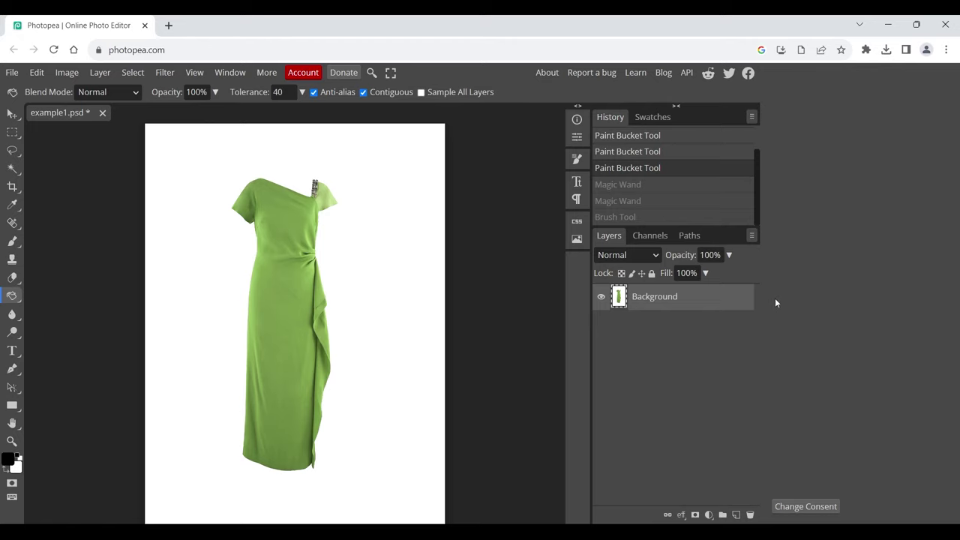
Step: Magic-wand select the green dress and brush it solid black
left_click(18, 169)
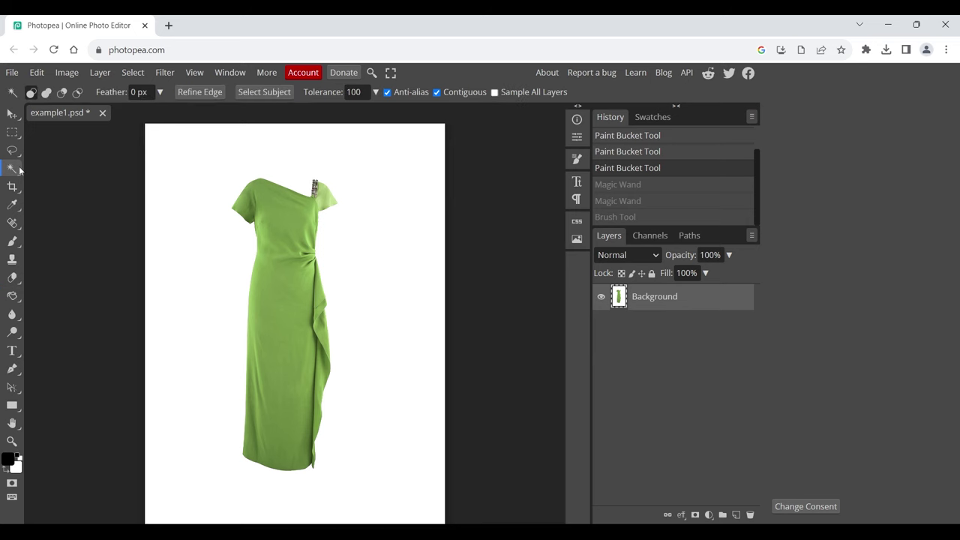
left_click(283, 209)
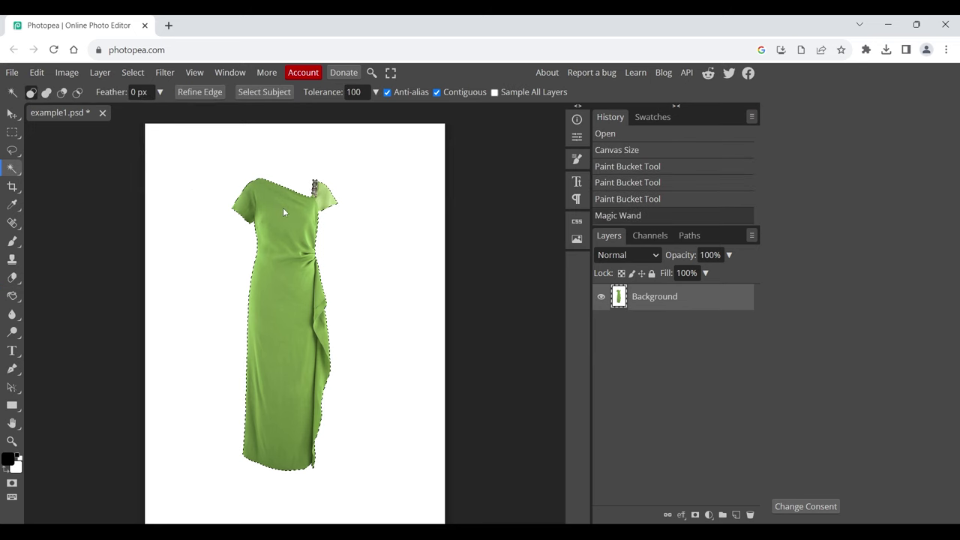
left_click(12, 241)
mouse_move(225, 215)
left_mouse_down()
mouse_move(257, 283)
mouse_move(232, 307)
mouse_move(227, 360)
mouse_move(393, 415)
mouse_move(277, 447)
mouse_move(388, 445)
left_mouse_up()
left_click(11, 73)
mouse_move(45, 252)
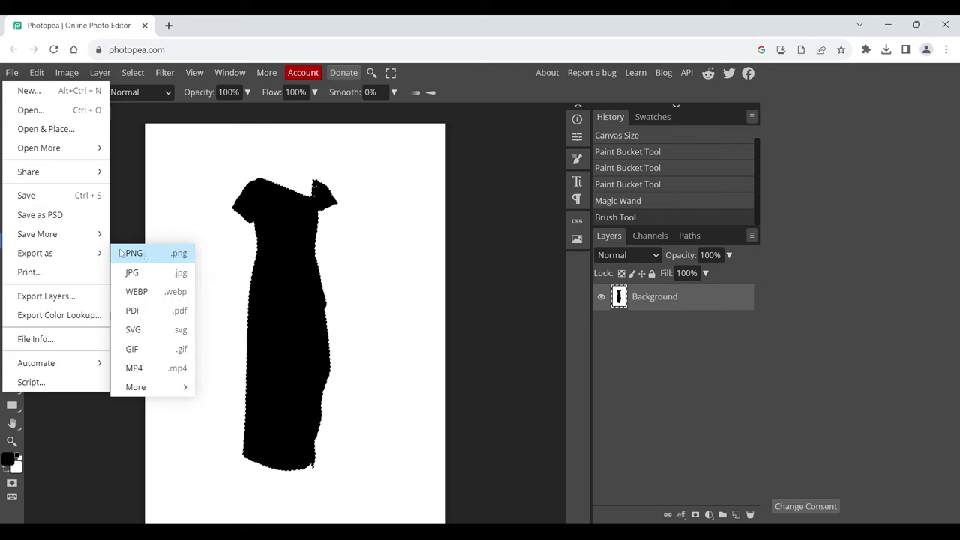
Step: Export the black dress silhouette as a PNG mask and save it
left_click(124, 253)
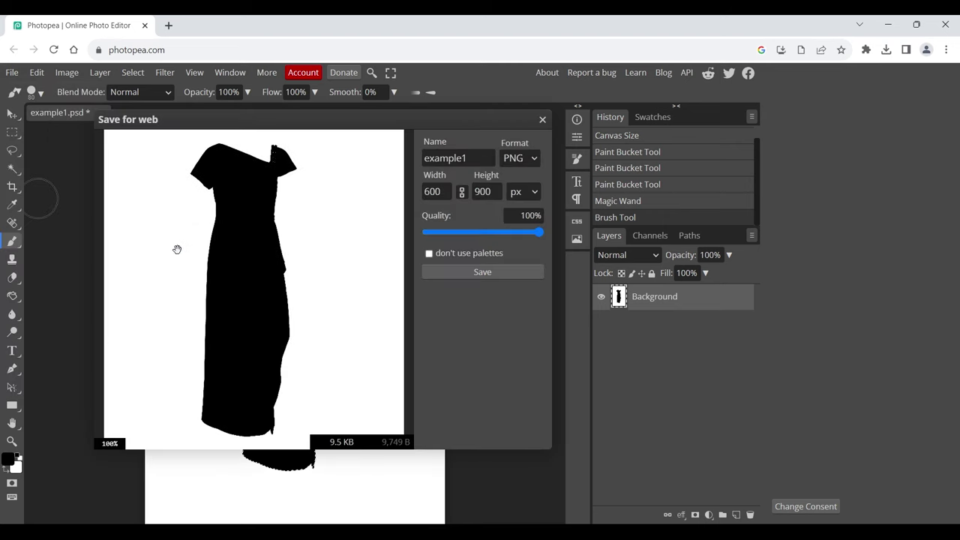
left_click(481, 272)
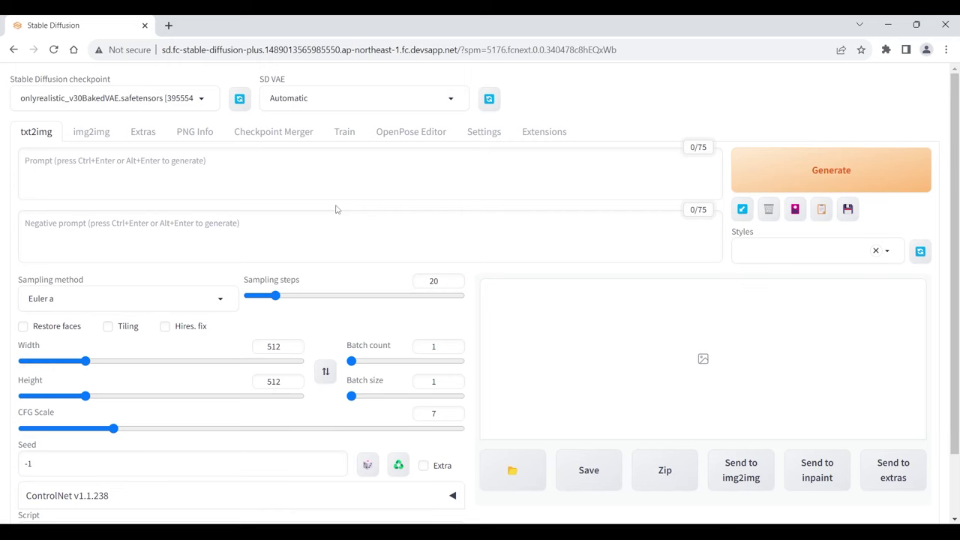
Step: Load the dress photo as the background image in the OpenPose editor
left_click(414, 140)
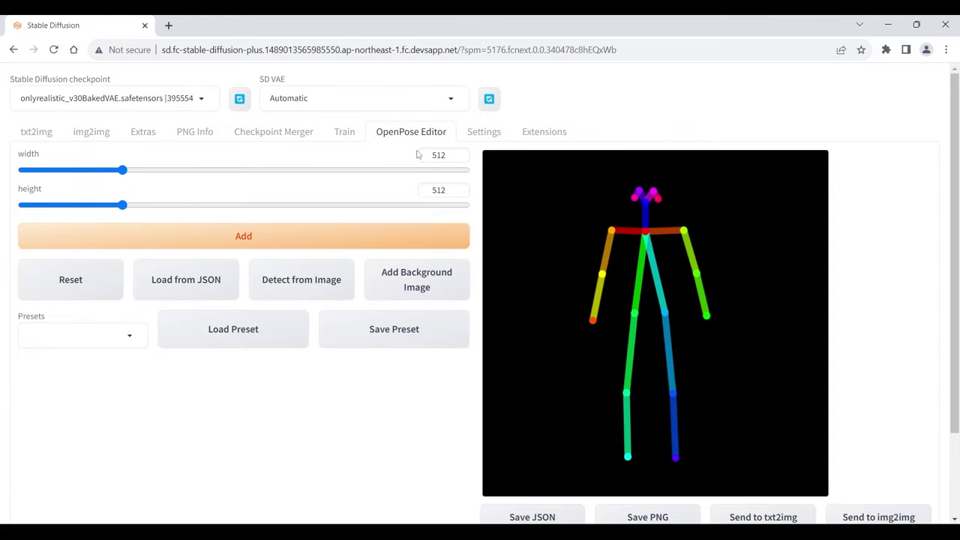
left_click(414, 274)
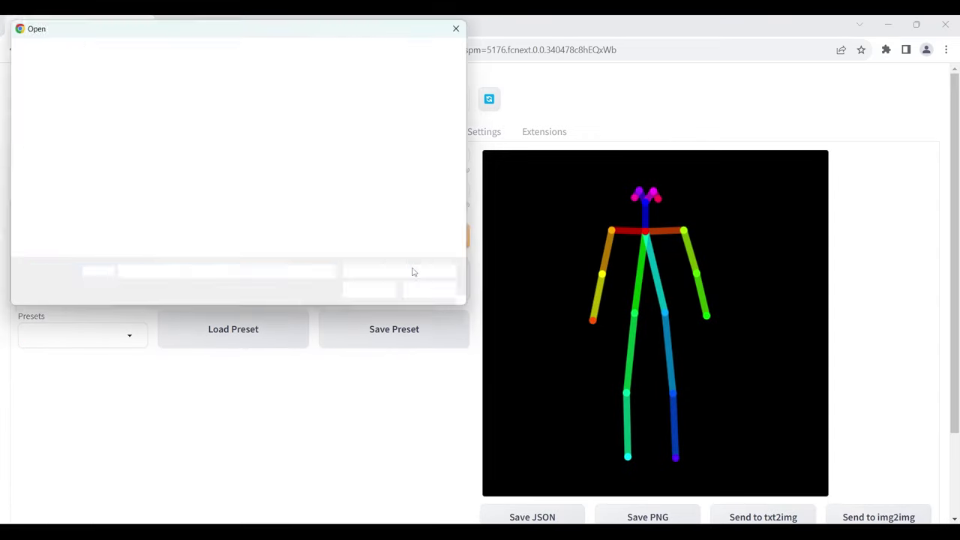
double_click(162, 126)
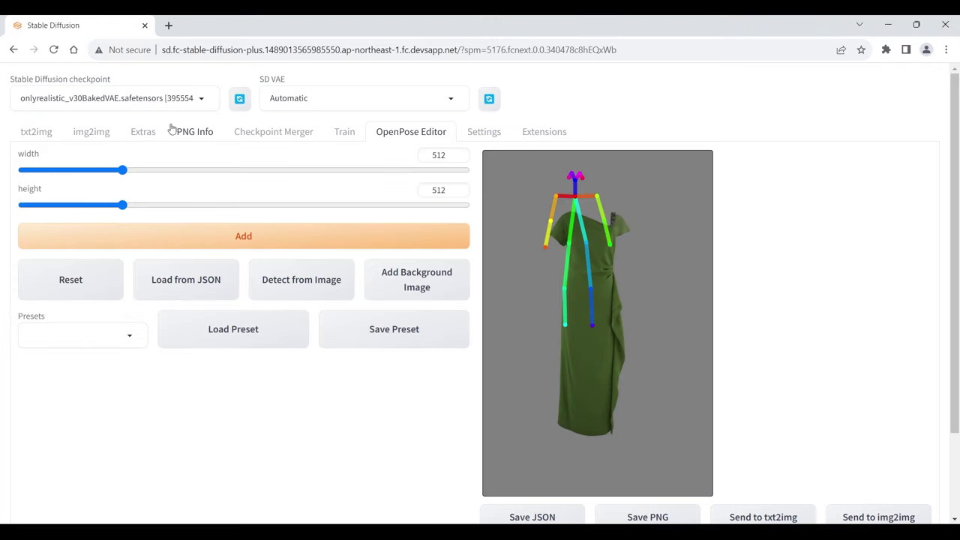
Step: Set the pose canvas to 600 wide by 900 high
double_click(436, 154)
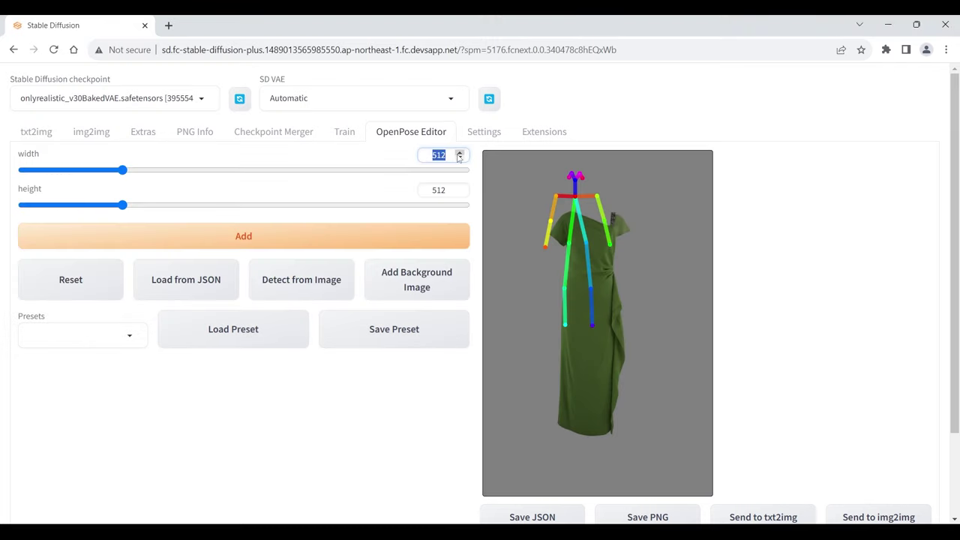
type("600")
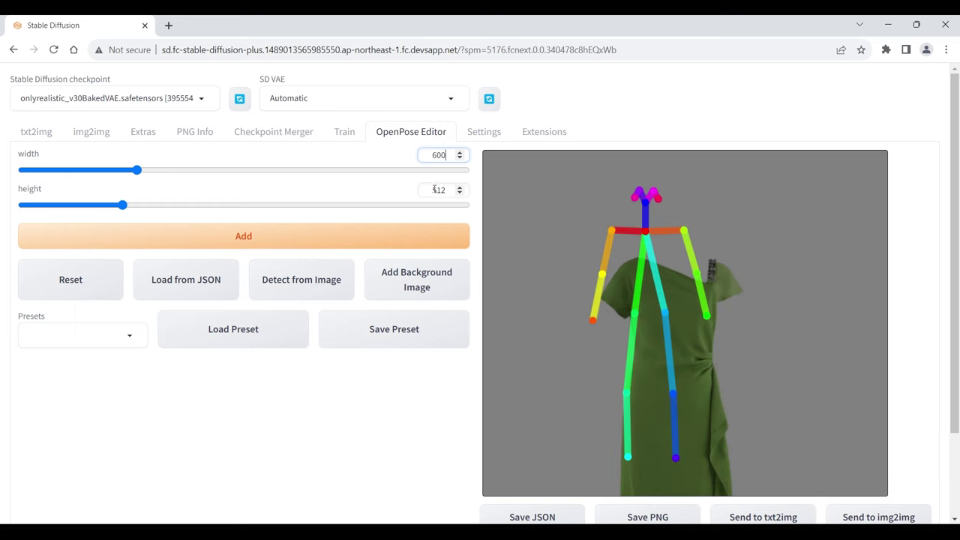
double_click(440, 190)
type("900")
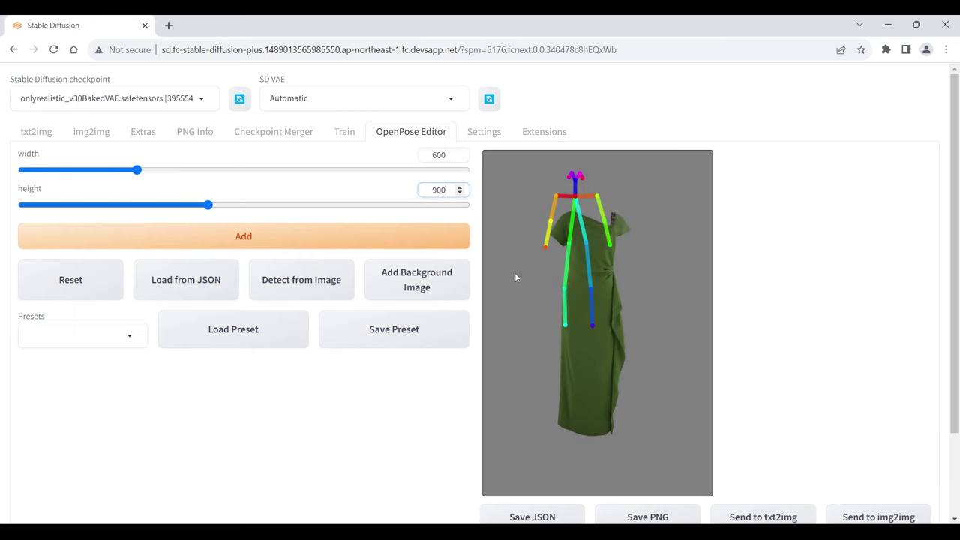
Step: Select the whole skeleton, scale it to the dress length and centre it over the dress
mouse_move(497, 157)
left_mouse_down()
mouse_move(609, 277)
mouse_move(703, 359)
left_mouse_up()
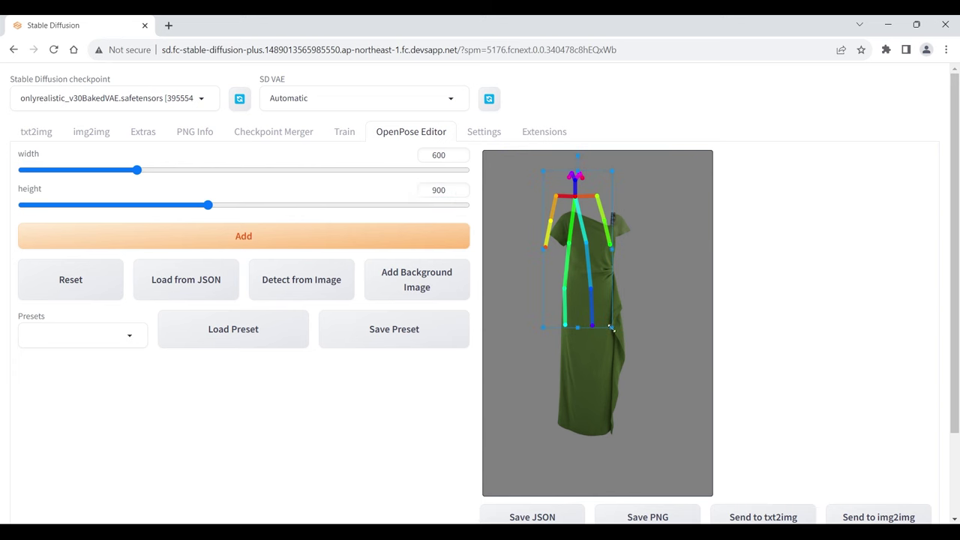
left_click_drag(611, 328, 669, 457)
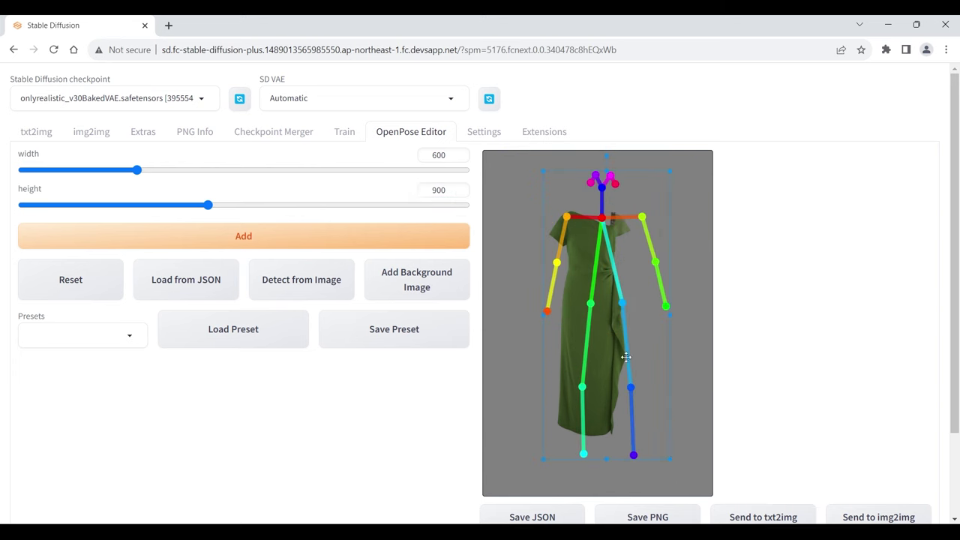
left_click_drag(625, 357, 613, 363)
left_click_drag(657, 464, 627, 433)
left_click_drag(599, 300, 607, 314)
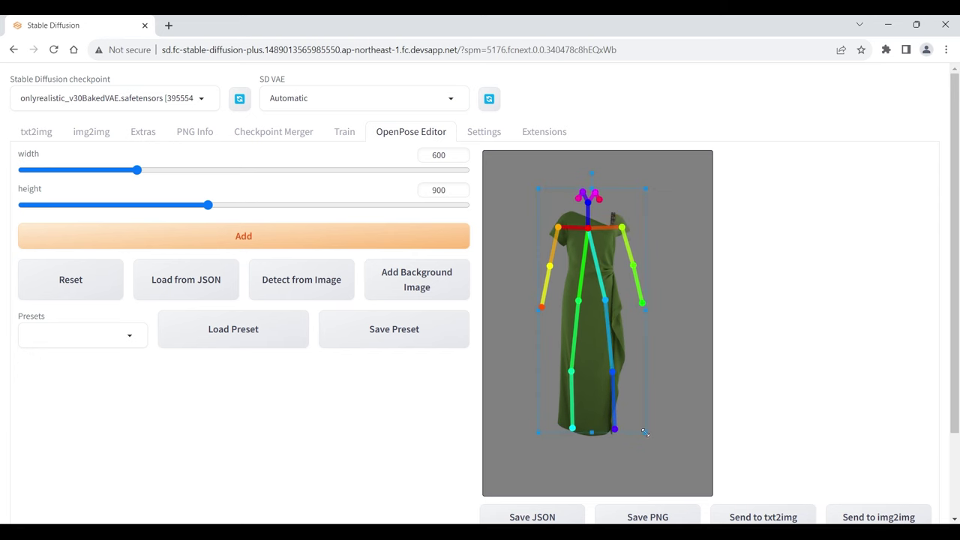
left_click_drag(645, 433, 643, 413)
left_click_drag(590, 270, 594, 264)
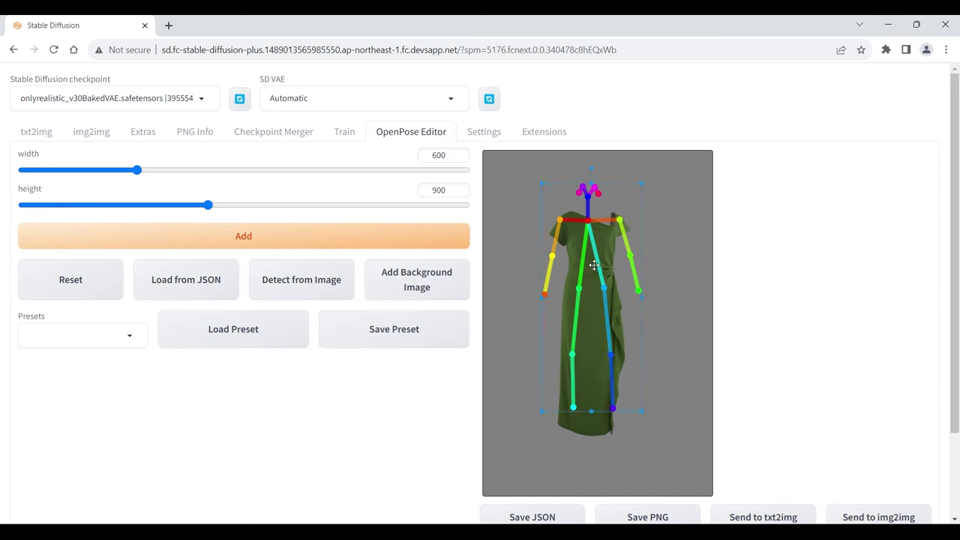
Step: Raise the neck, lengthen one leg to the hem, and adjust the hip and wrist points
left_click(588, 217)
left_click_drag(588, 220, 588, 216)
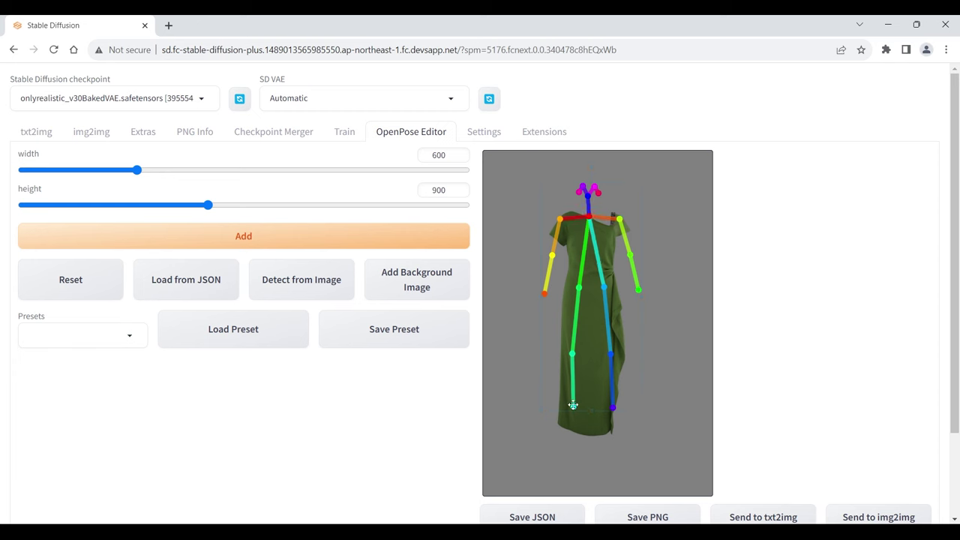
left_click_drag(570, 412, 567, 445)
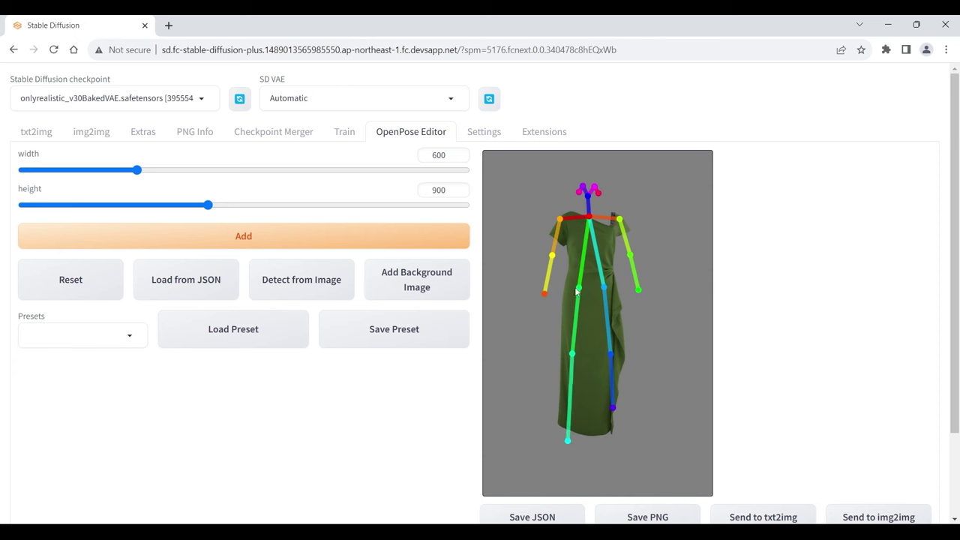
left_click_drag(576, 292, 603, 296)
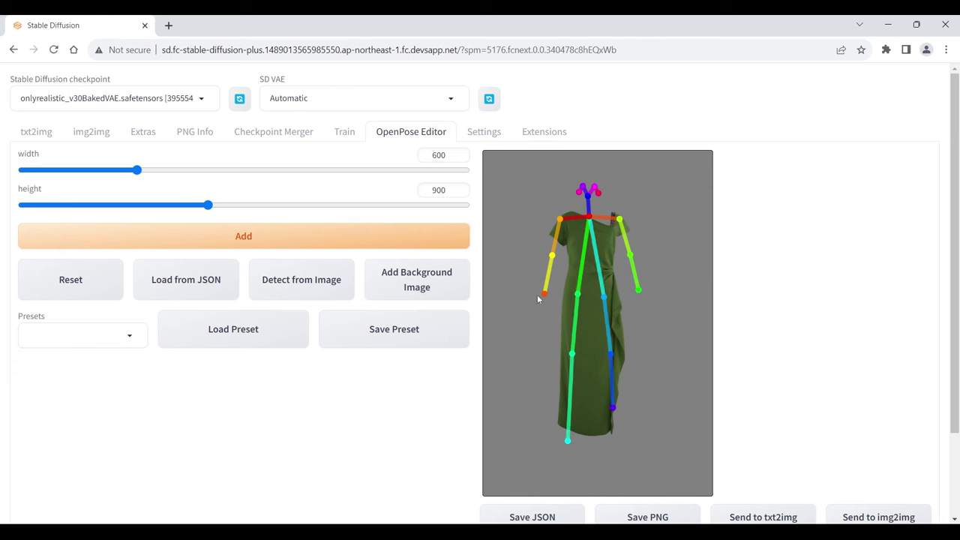
mouse_move(543, 294)
left_mouse_down()
mouse_move(532, 275)
mouse_move(538, 253)
mouse_move(563, 270)
left_mouse_up()
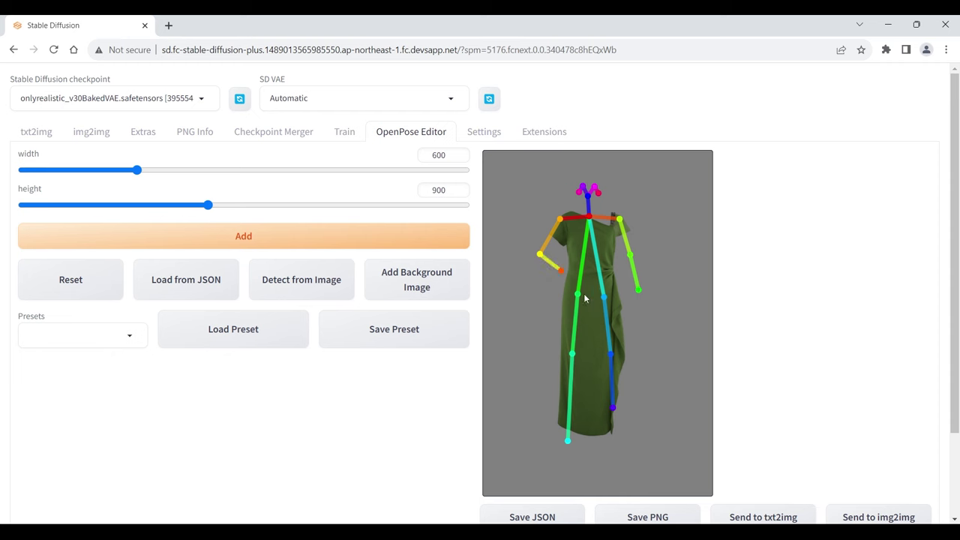
left_click_drag(580, 293, 578, 299)
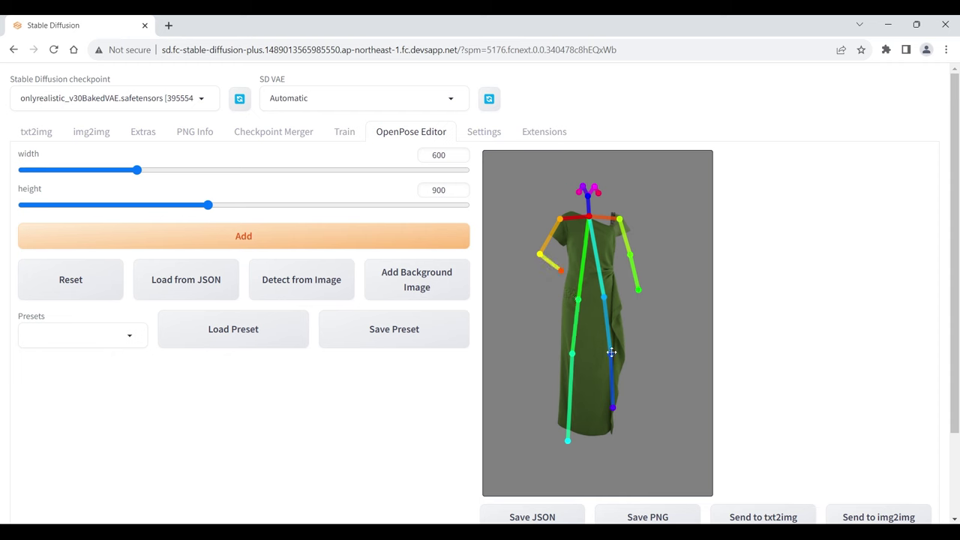
Step: Extend the blue leg to the hem and bend the green arm's wrist onto the waist
left_click_drag(612, 352, 572, 356)
mouse_move(613, 408)
left_mouse_down()
mouse_move(601, 437)
mouse_move(610, 443)
left_mouse_up()
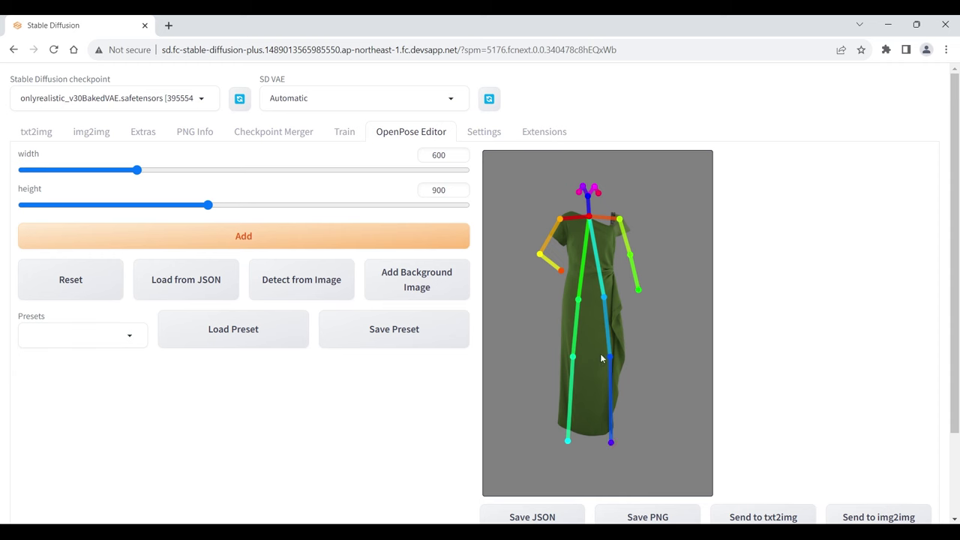
left_click_drag(611, 357, 608, 359)
left_click_drag(630, 255, 649, 246)
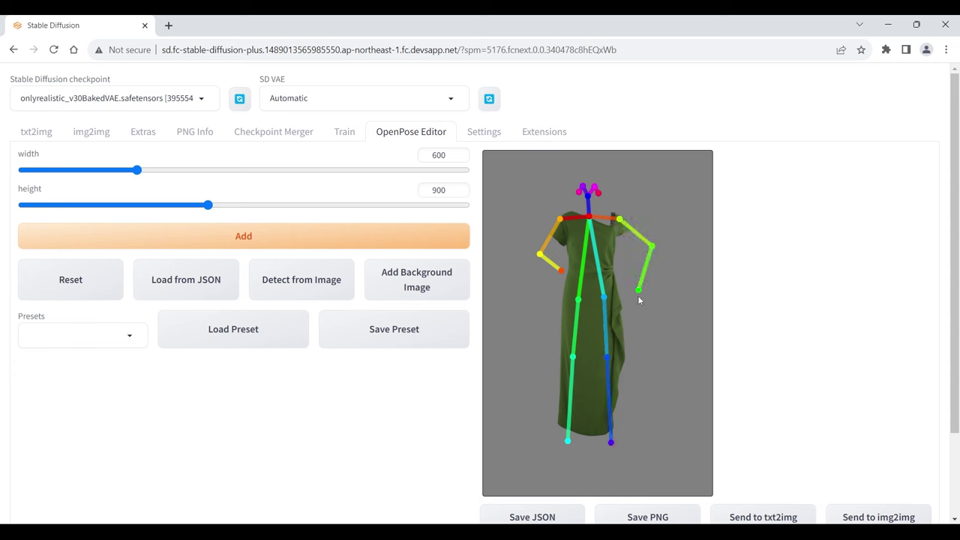
left_click_drag(637, 290, 623, 271)
left_click_drag(651, 245, 636, 254)
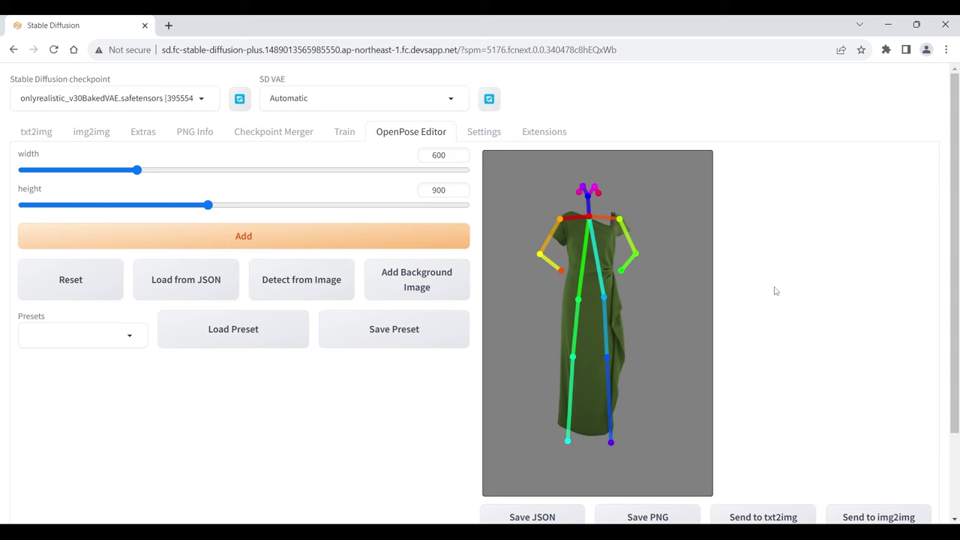
Step: Send the edited pose to img2img
scroll(834, 330, "down", 2)
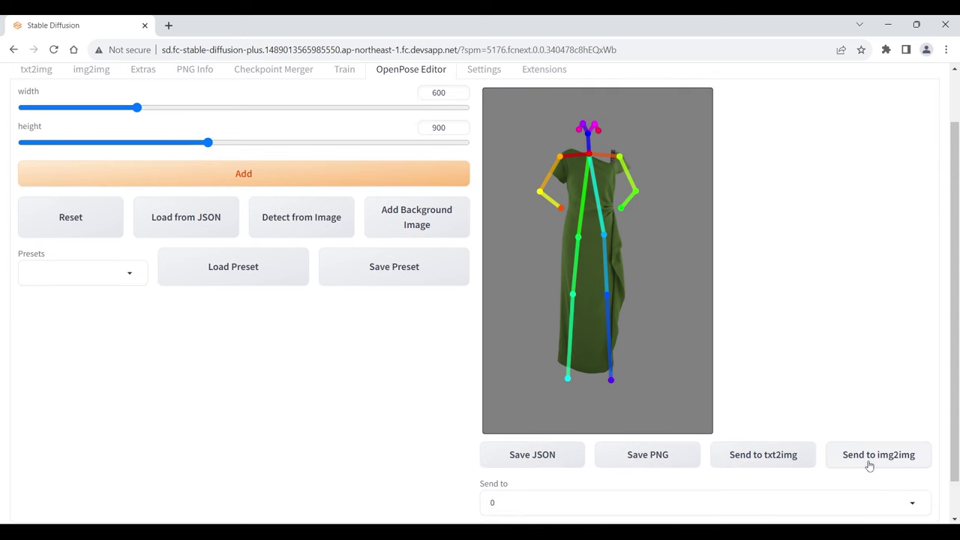
left_click(870, 465)
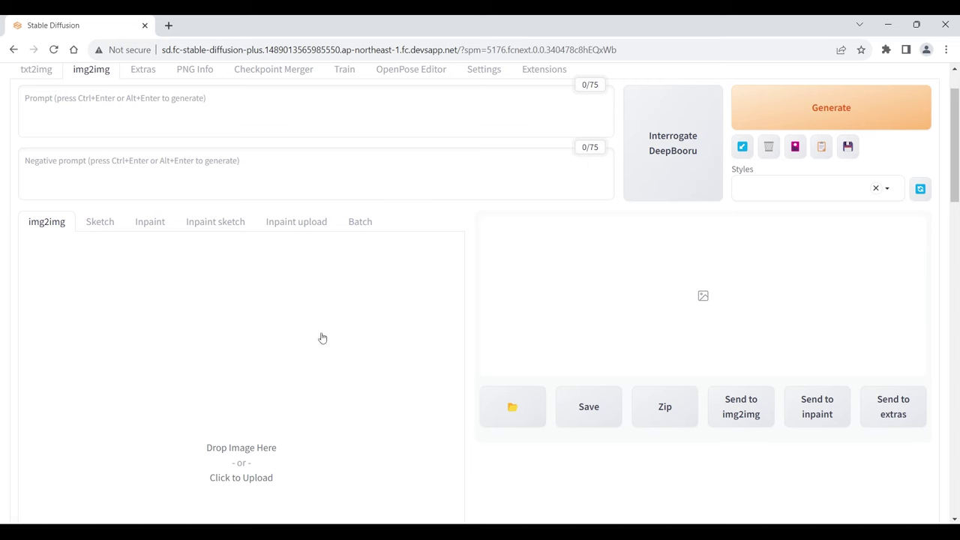
scroll(321, 337, "down", 2)
scroll(322, 338, "down", 3)
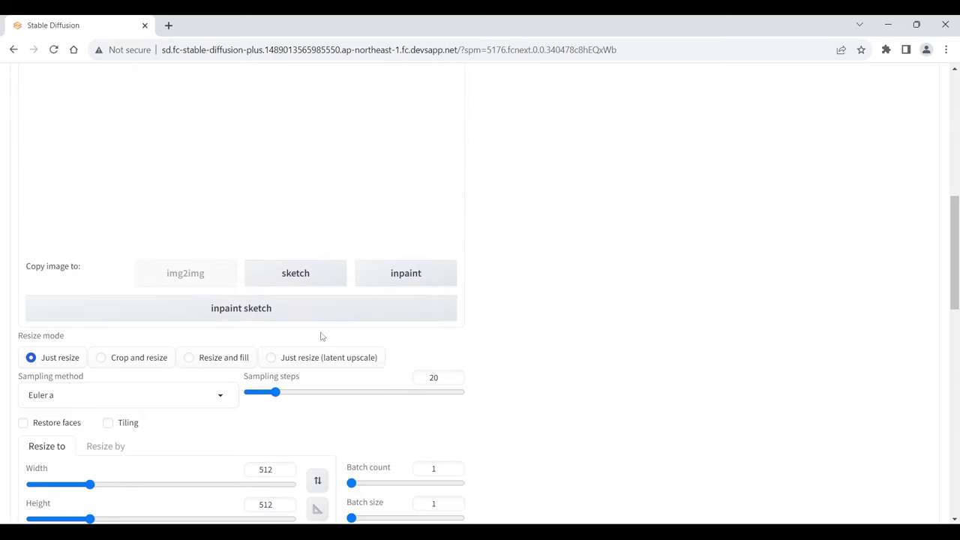
scroll(321, 336, "down", 2)
scroll(321, 336, "down", 1)
scroll(321, 336, "down", 1)
scroll(321, 336, "down", 2)
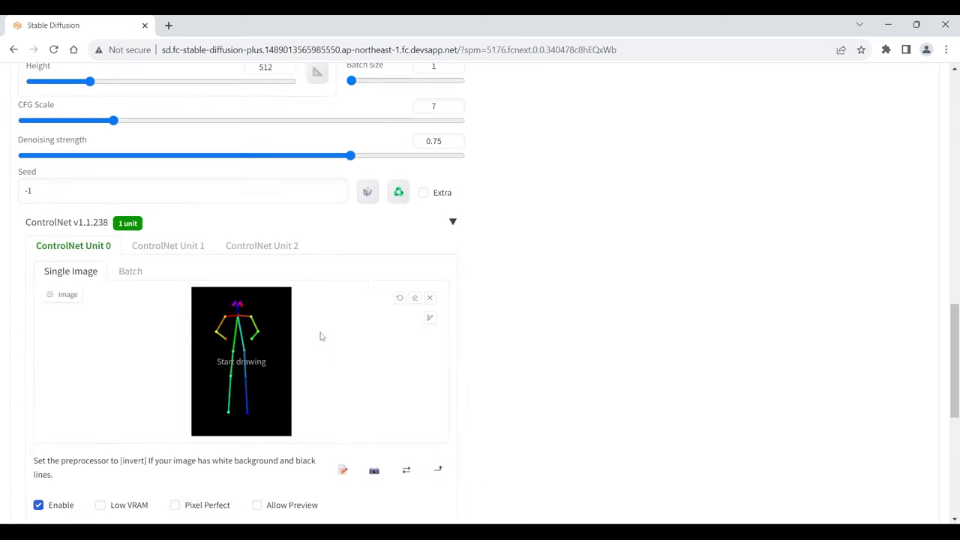
scroll(321, 336, "down", 2)
scroll(320, 336, "down", 1)
Step: Set ControlNet Unit 0 to OpenPose with preprocessor none, preview allowed, and render the preview
left_click(285, 321)
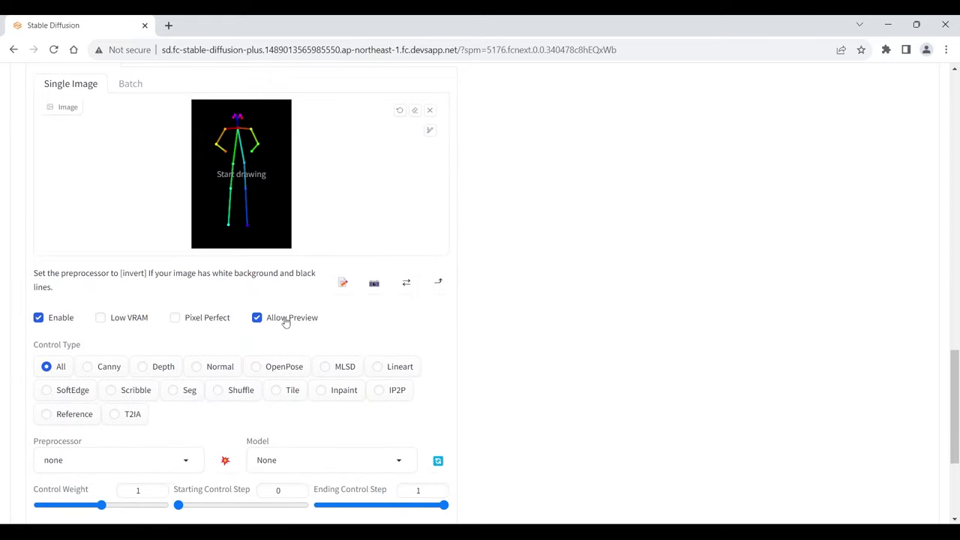
left_click(263, 368)
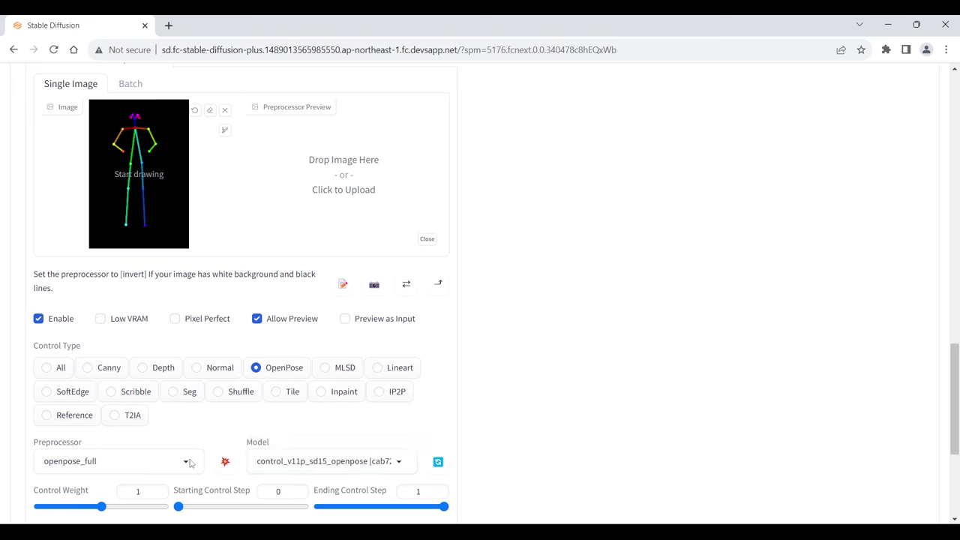
left_click(188, 463)
left_click(132, 365)
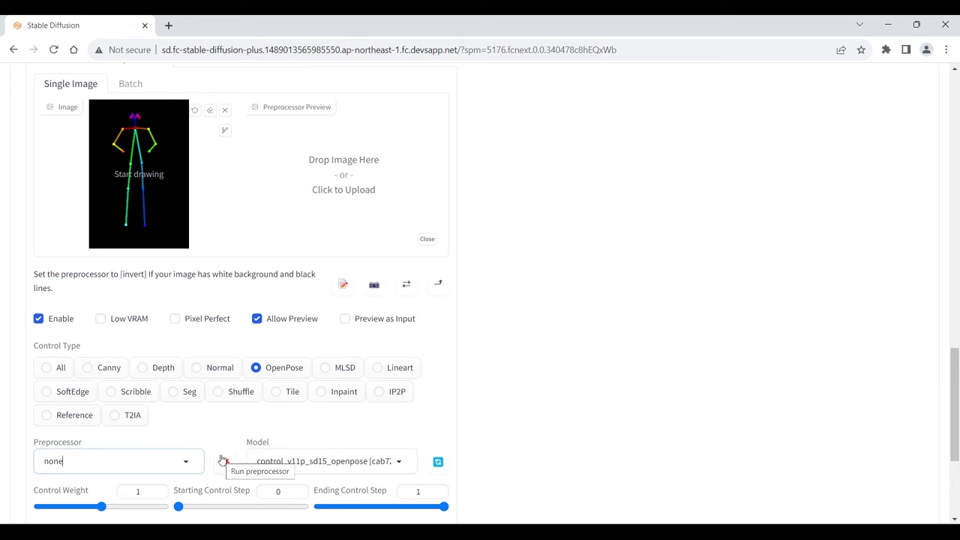
left_click(223, 460)
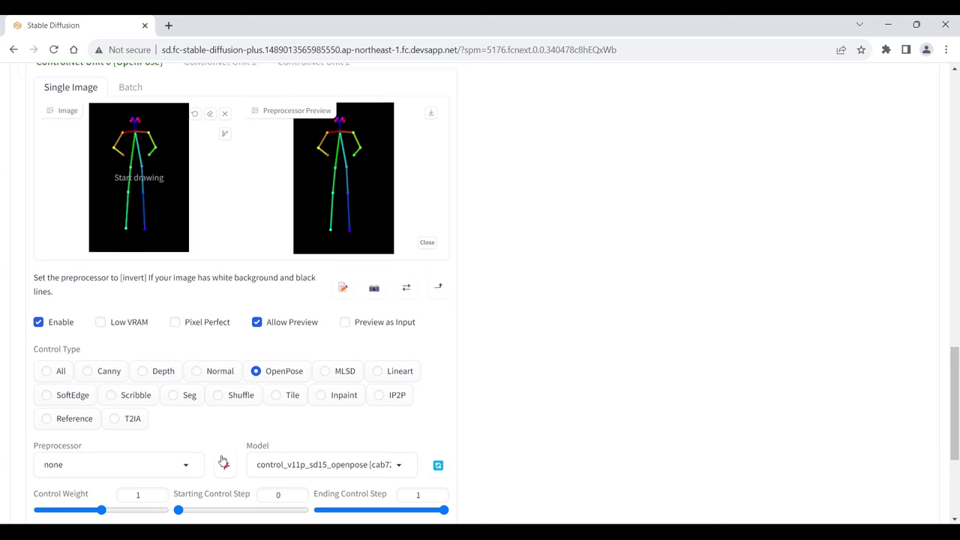
scroll(223, 461, "up", 1)
scroll(222, 461, "up", 1)
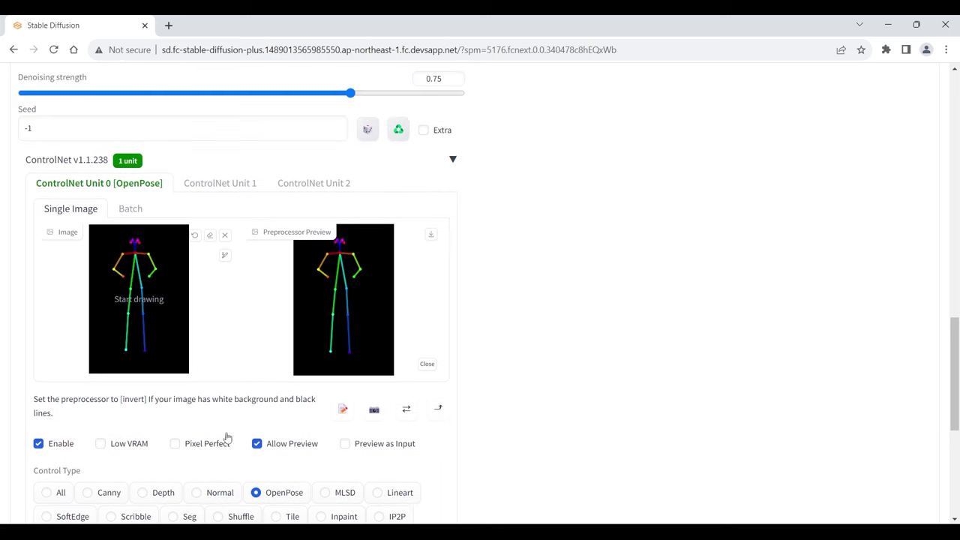
Step: Enable ControlNet Unit 1 with preview allowed and load the green dress photo
left_click(236, 191)
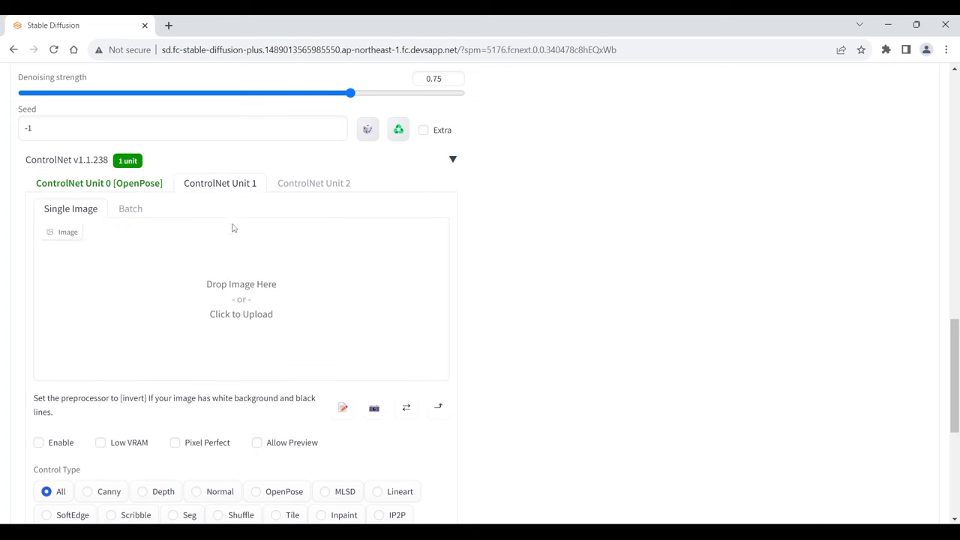
left_click(46, 449)
left_click(270, 447)
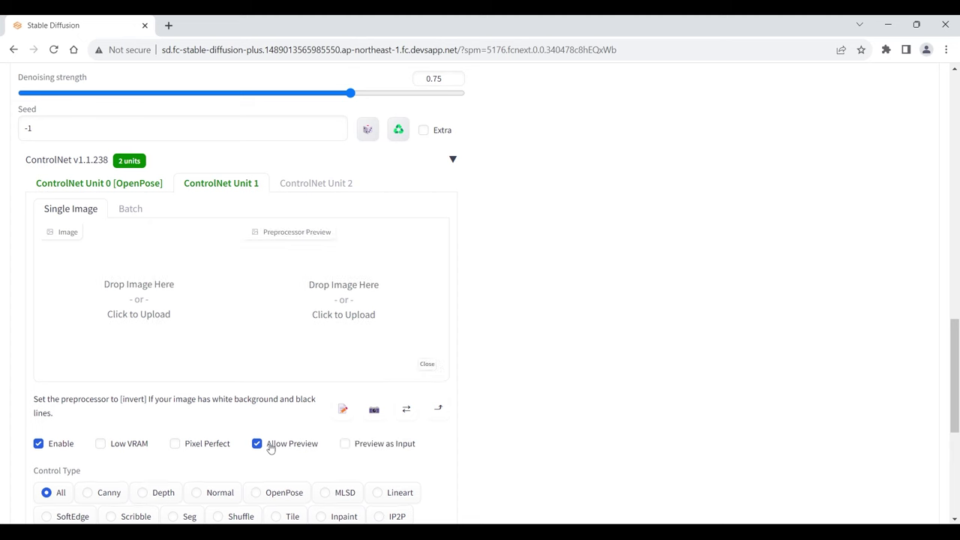
left_click(153, 310)
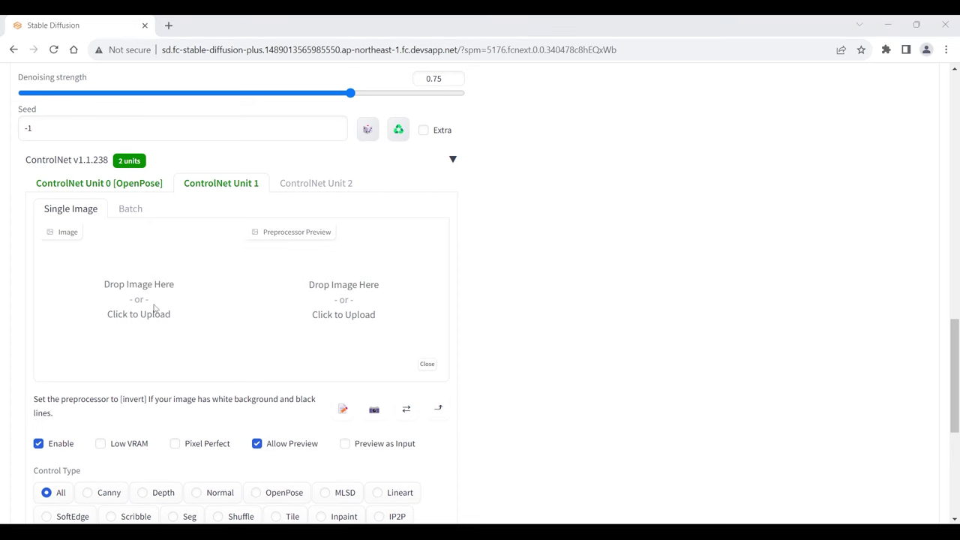
double_click(155, 138)
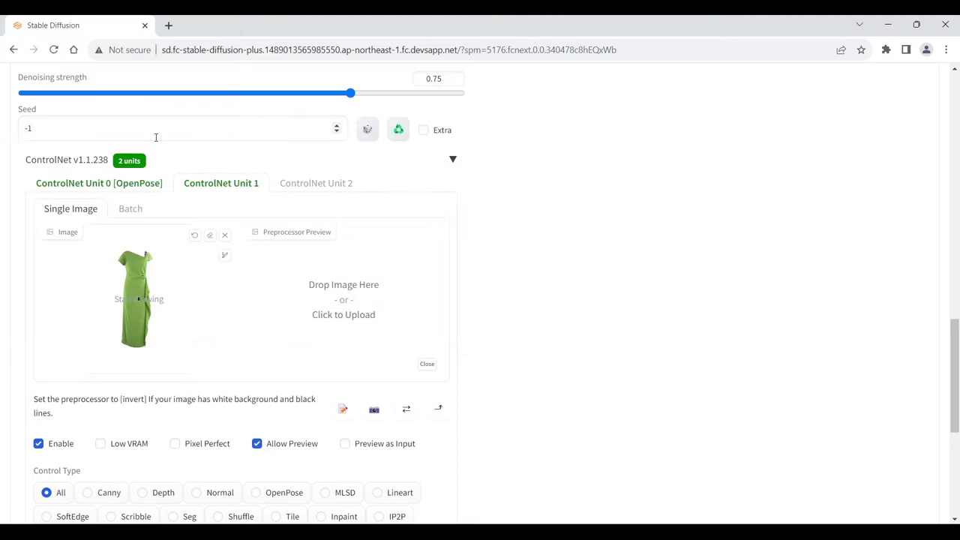
Step: Set Unit 1's control type to Canny and render the dress edge outline
scroll(148, 316, "down", 2)
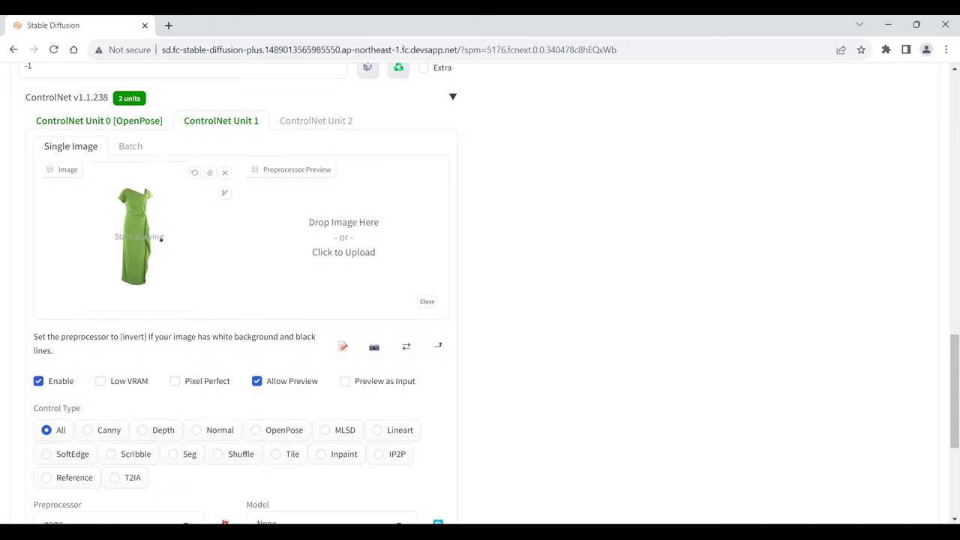
left_click(110, 366)
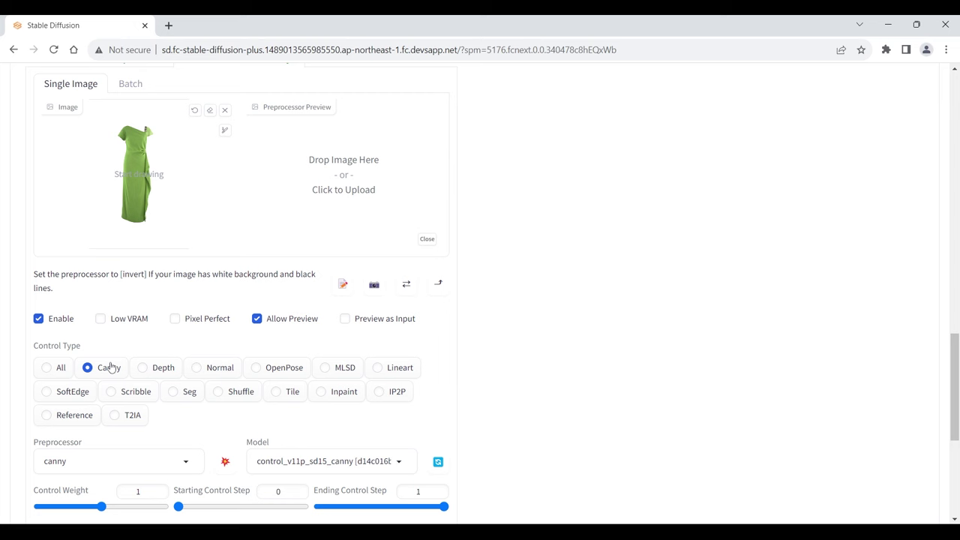
left_click(226, 462)
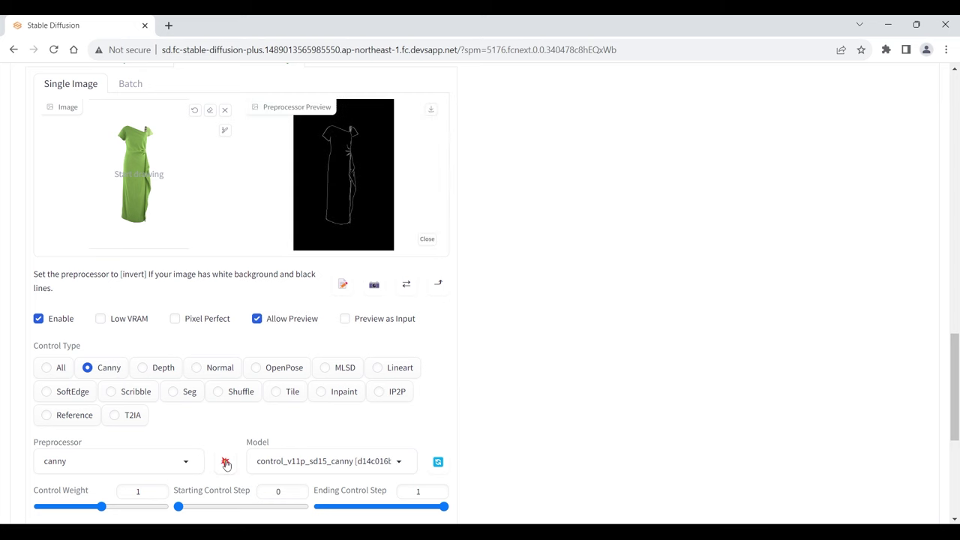
scroll(224, 433, "down", 2)
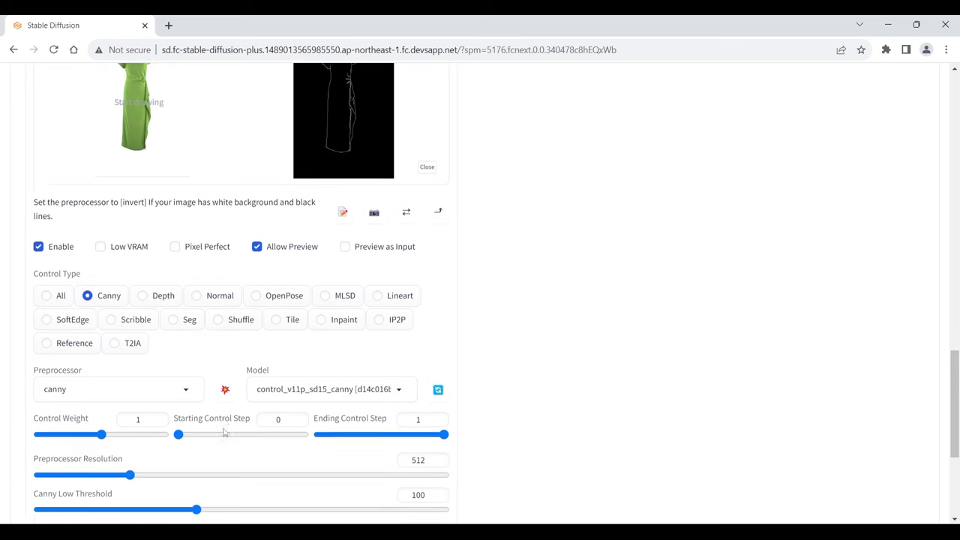
scroll(223, 433, "up", 1)
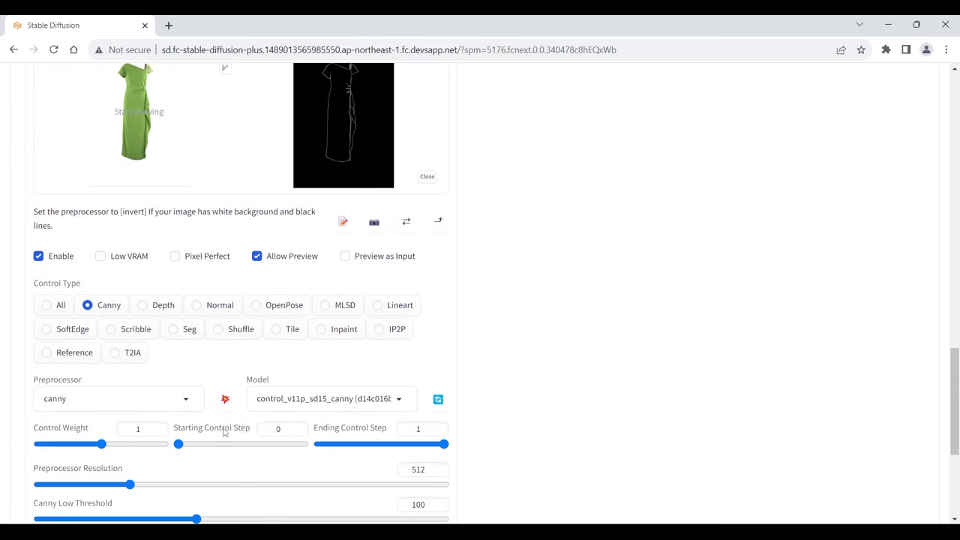
scroll(223, 433, "up", 2)
scroll(223, 433, "up", 1)
Step: Set the sampling method to DPM++ 2S a Karras
scroll(224, 433, "up", 2)
scroll(223, 432, "up", 2)
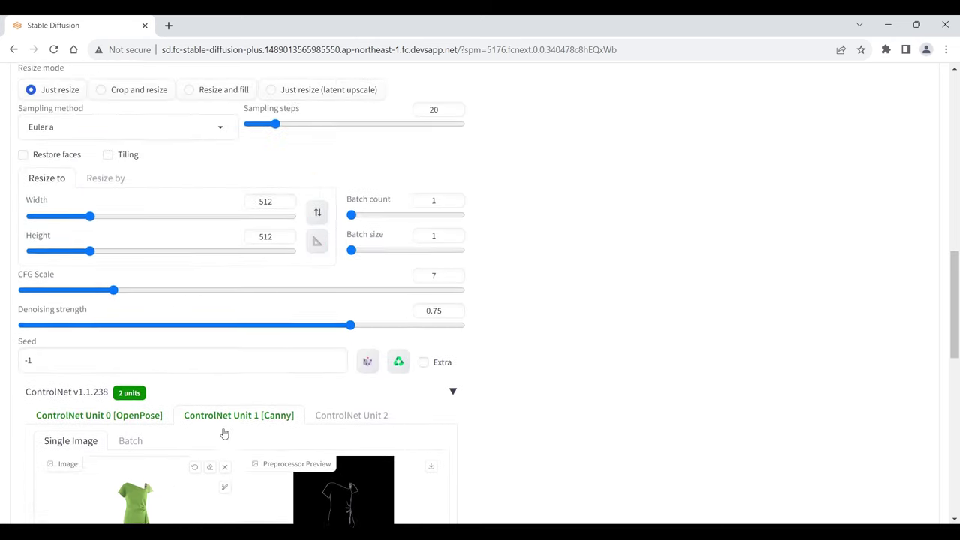
scroll(212, 360, "up", 1)
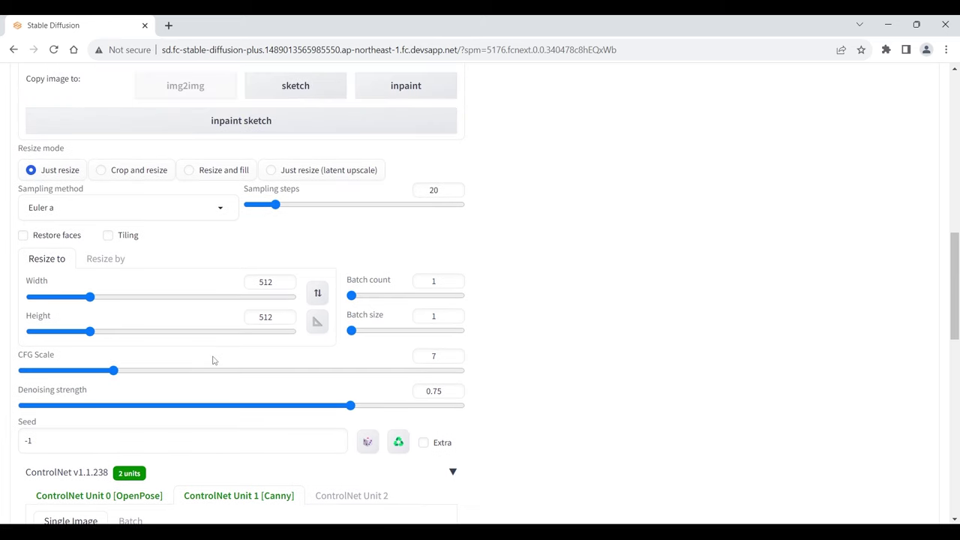
scroll(213, 360, "up", 1)
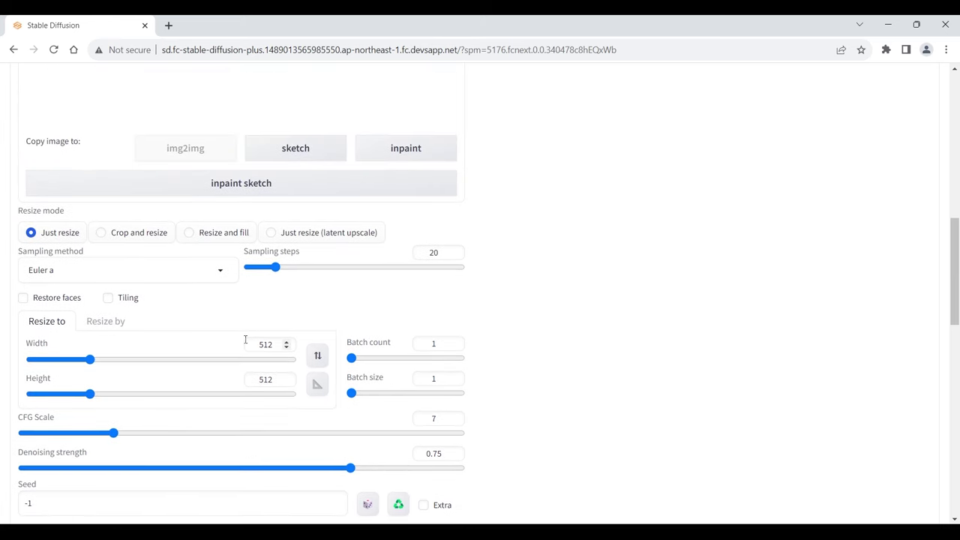
left_click(226, 274)
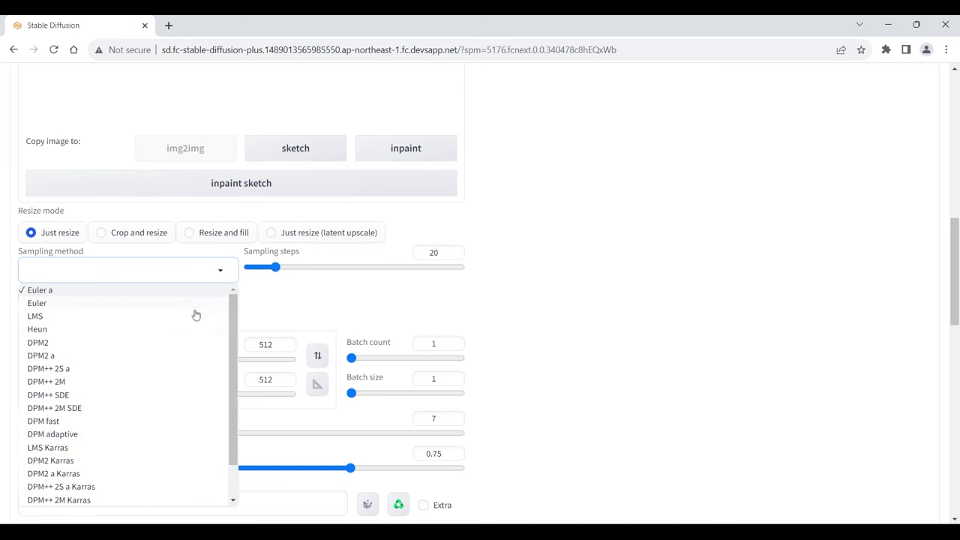
left_click(155, 488)
Step: Set the output size to 600×900 and the batch size to 6
left_click_drag(259, 345, 282, 345)
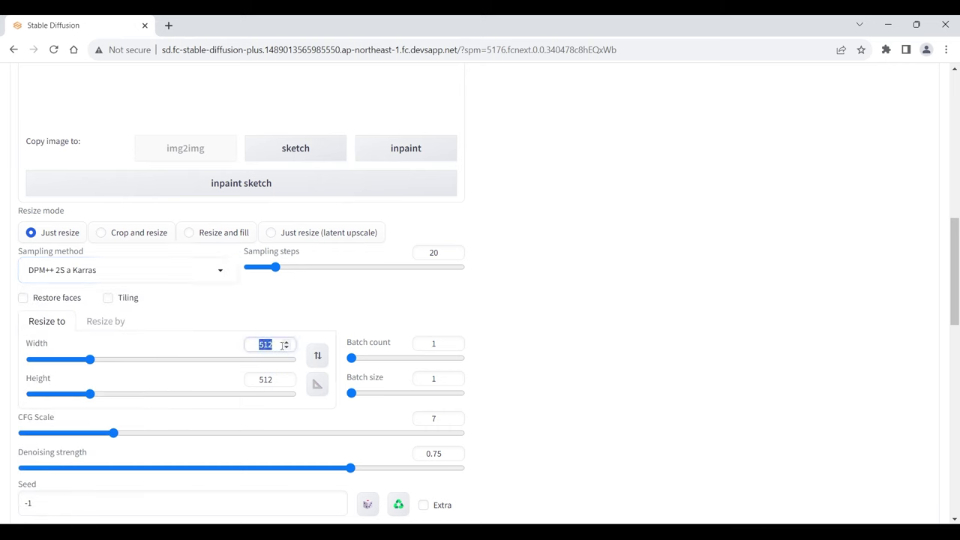
type("600")
left_click_drag(259, 379, 275, 379)
type("90")
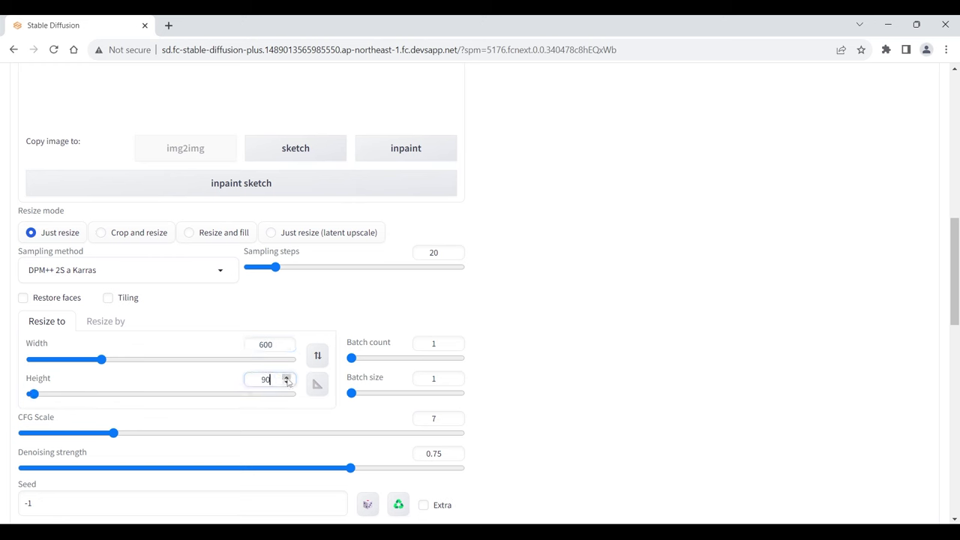
type("0")
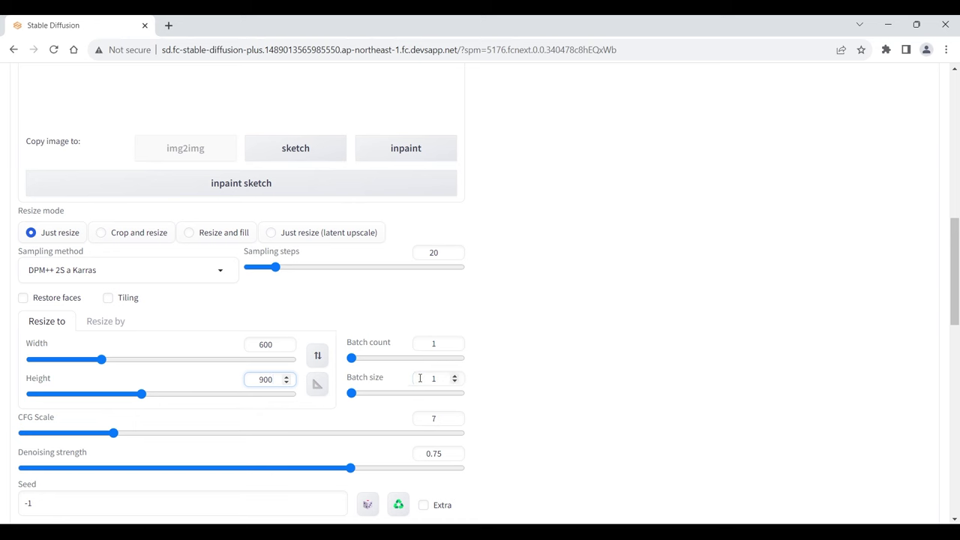
left_click(420, 378)
left_click_drag(420, 378, 435, 378)
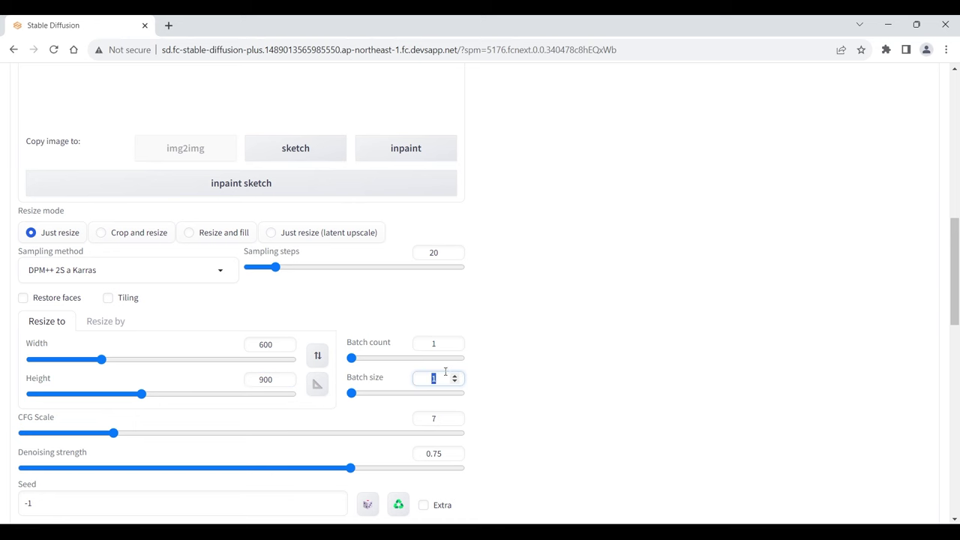
type("6")
left_click(548, 368)
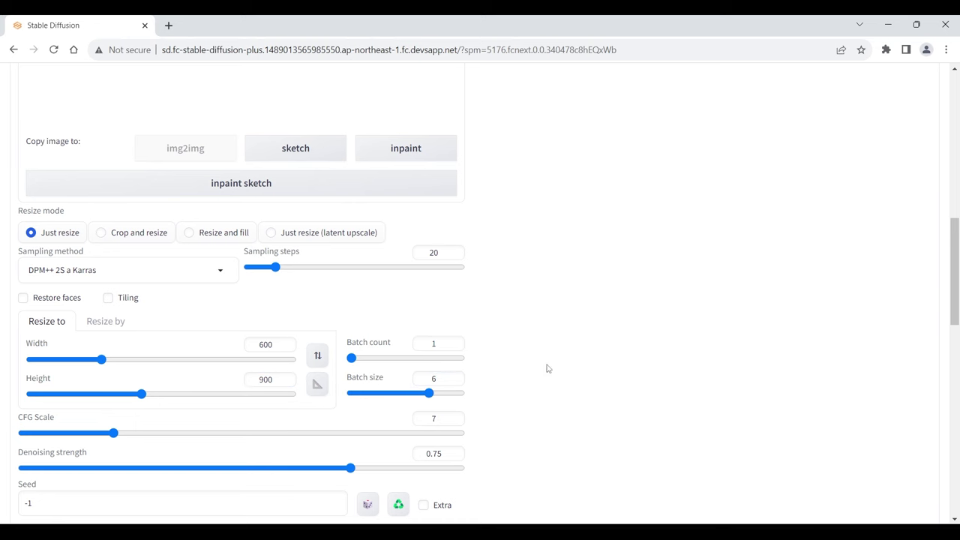
scroll(548, 368, "up", 2)
Step: In Inpaint upload, load example2.png, the green dress photo, as the source image
scroll(548, 369, "up", 3)
scroll(547, 369, "up", 1)
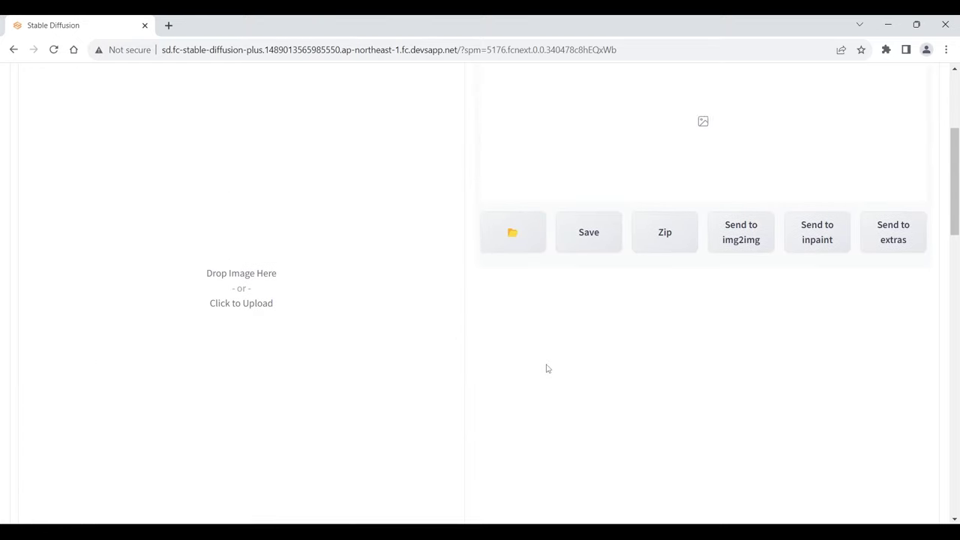
scroll(518, 382, "up", 1)
scroll(489, 397, "up", 2)
scroll(489, 398, "up", 1)
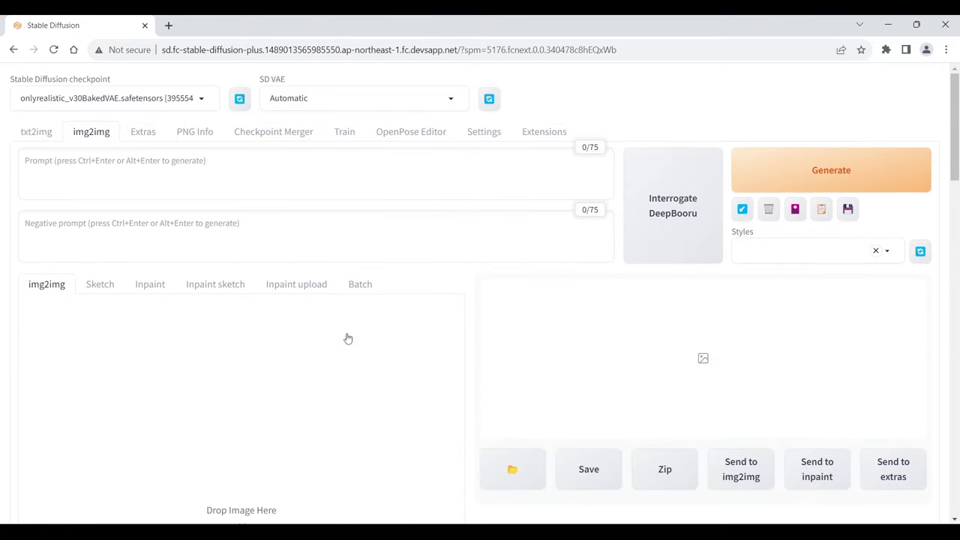
left_click(321, 294)
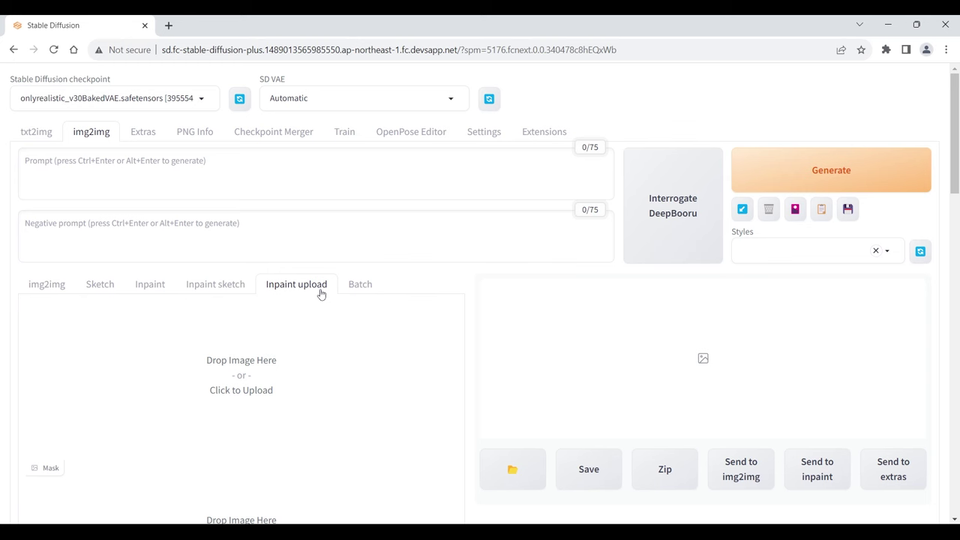
left_click(271, 370)
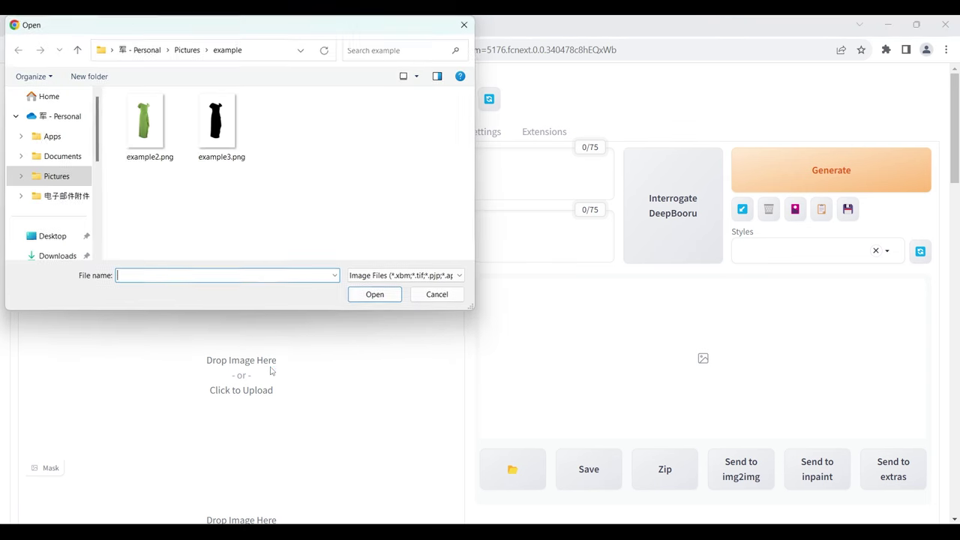
double_click(161, 145)
Step: Load example3.png, the black dress silhouette, as the inpaint mask
scroll(245, 324, "down", 1)
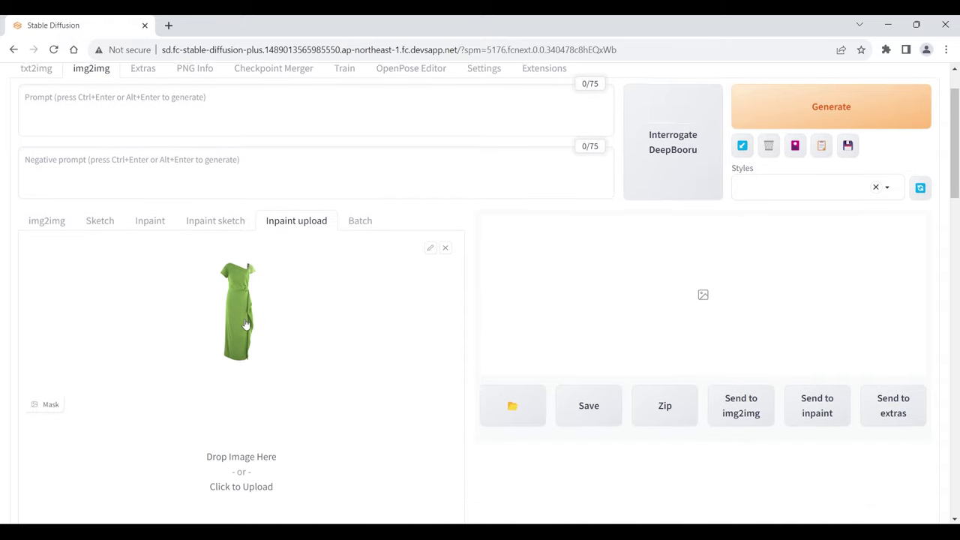
scroll(246, 324, "down", 2)
left_click(249, 330)
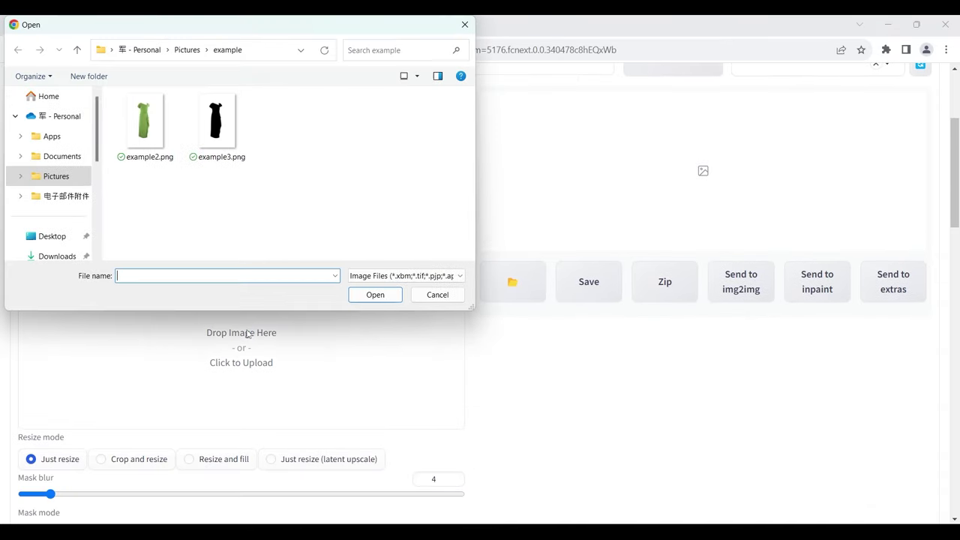
double_click(211, 135)
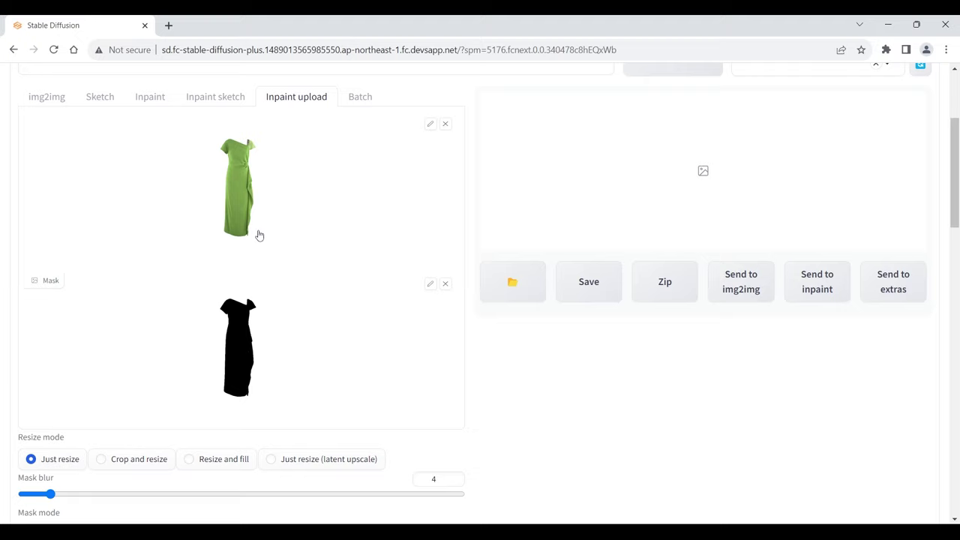
scroll(259, 235, "up", 1)
scroll(259, 236, "up", 1)
scroll(258, 236, "up", 1)
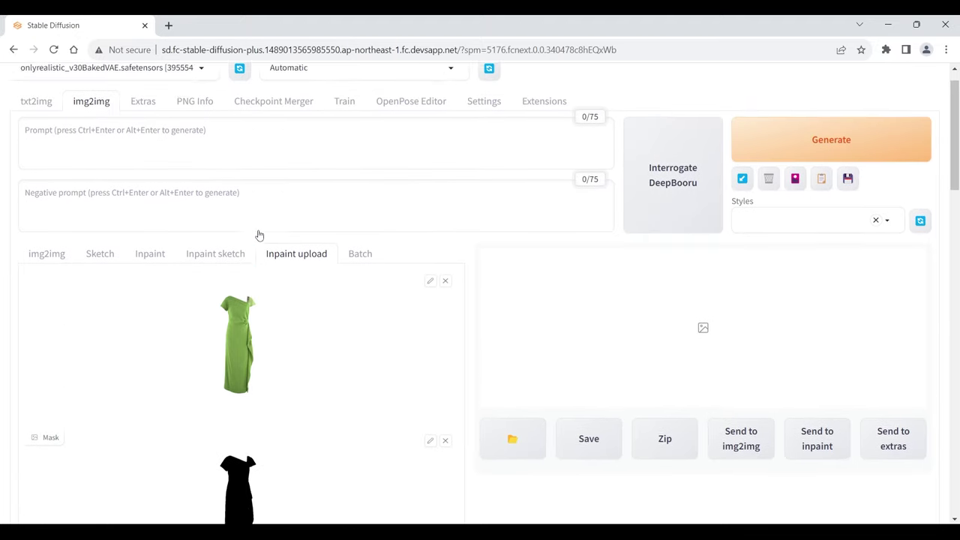
scroll(259, 236, "up", 1)
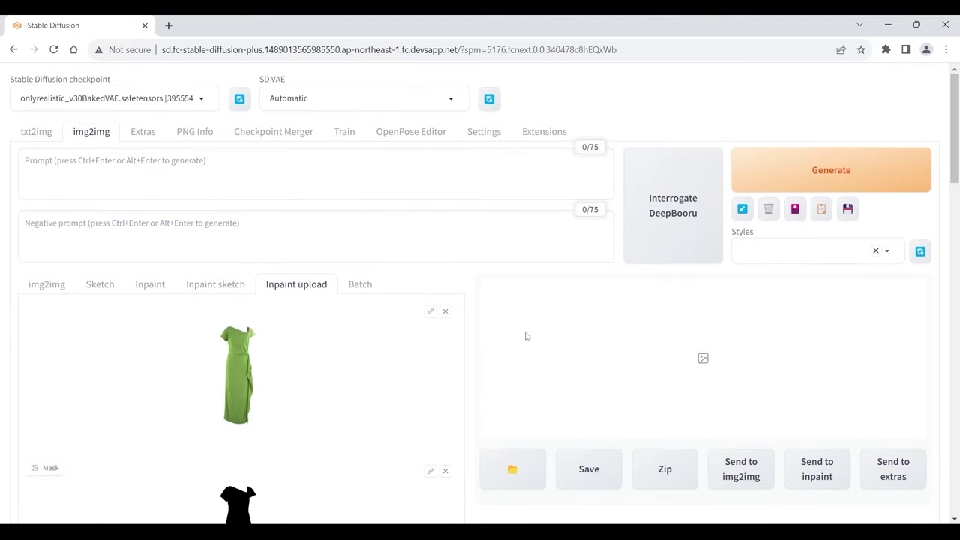
Step: Copy the positive prompt paragraph from prompt.txt into the Prompt field
left_click(660, 534)
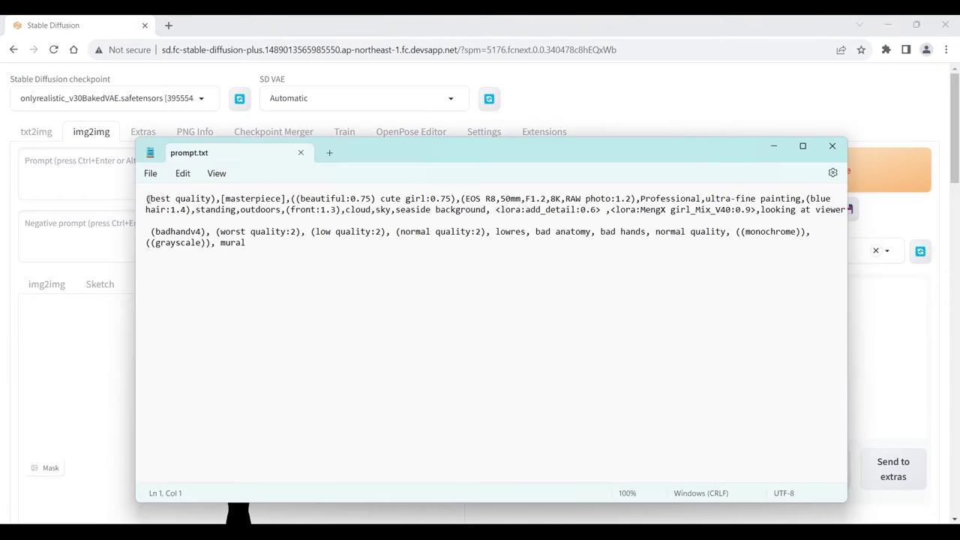
left_click_drag(147, 199, 837, 216)
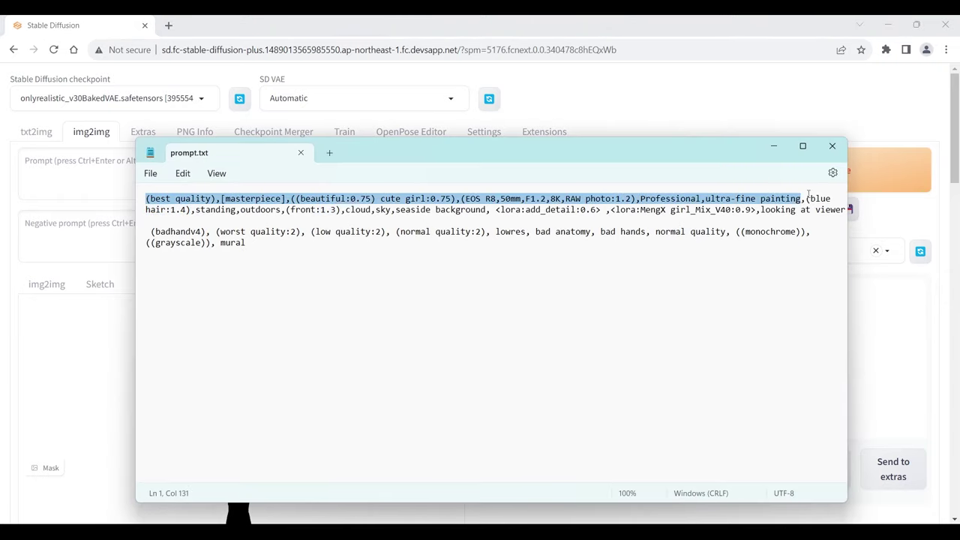
right_click(837, 215)
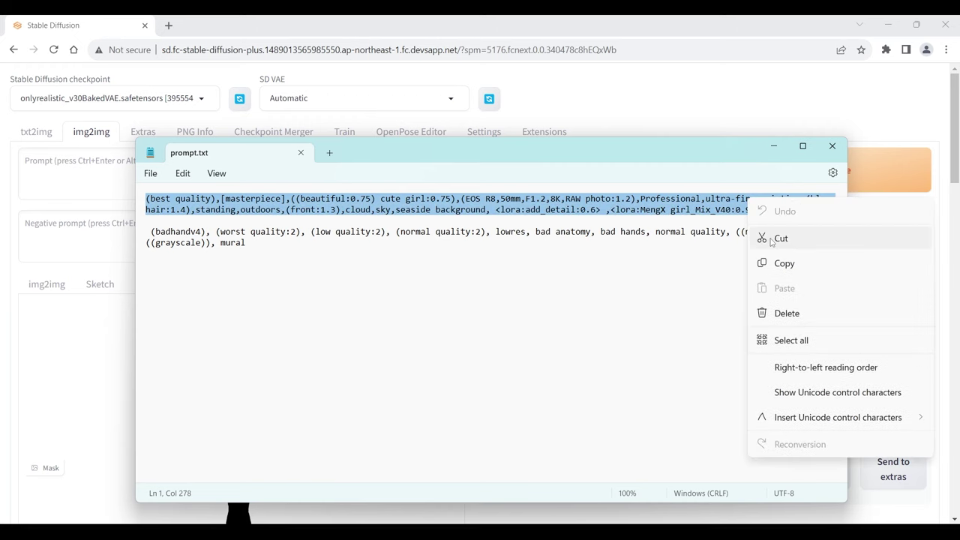
left_click(781, 262)
left_click(41, 166)
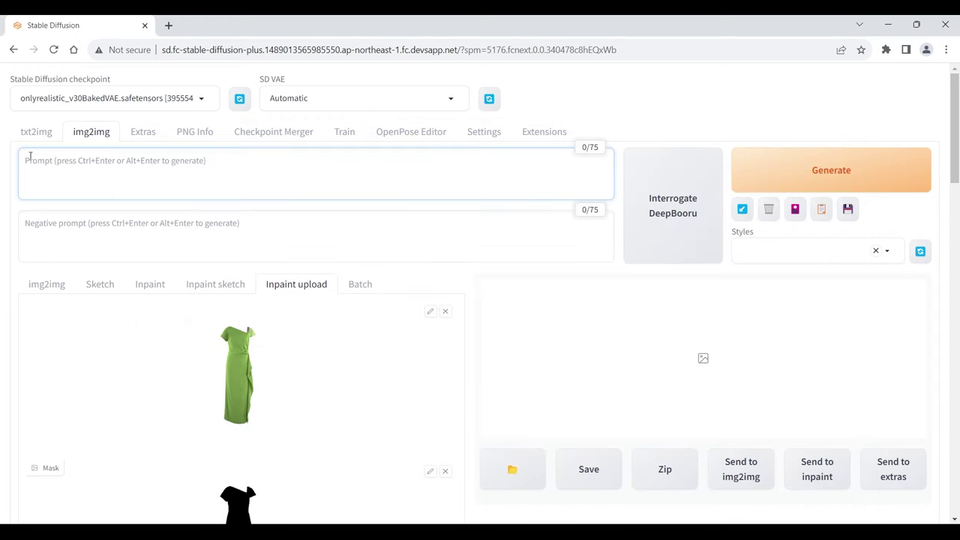
key("ctrl+v")
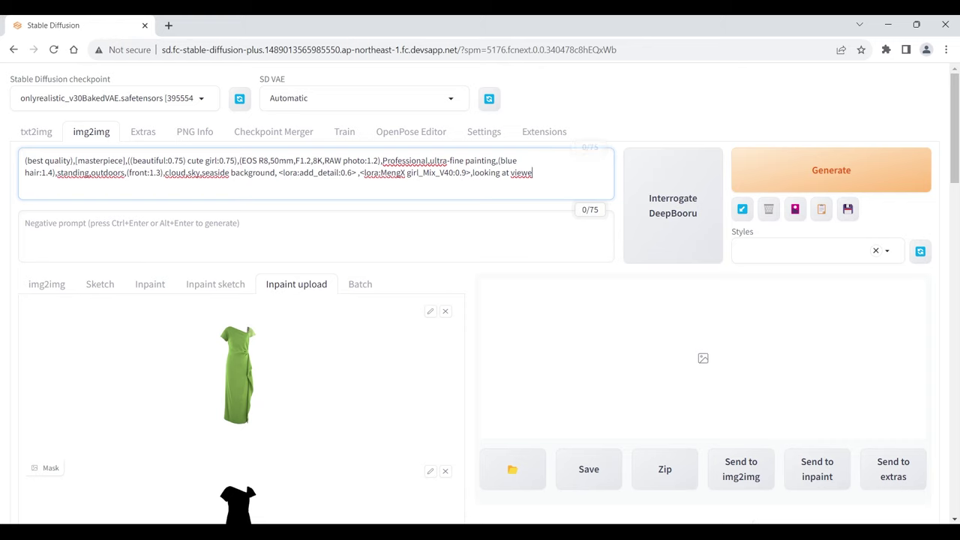
Step: Copy the negative prompt paragraph from prompt.txt into the Negative prompt field
left_click(702, 480)
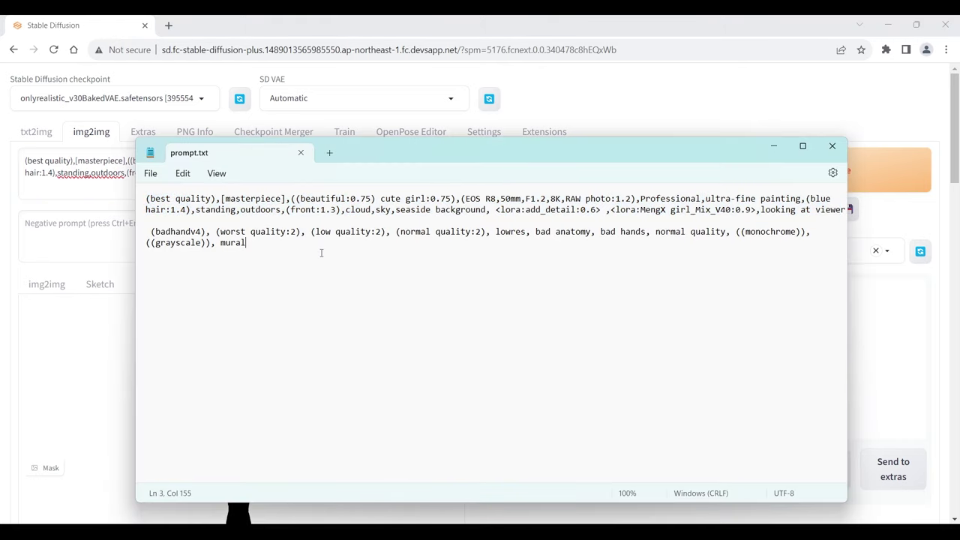
left_click_drag(321, 253, 144, 230)
right_click(177, 237)
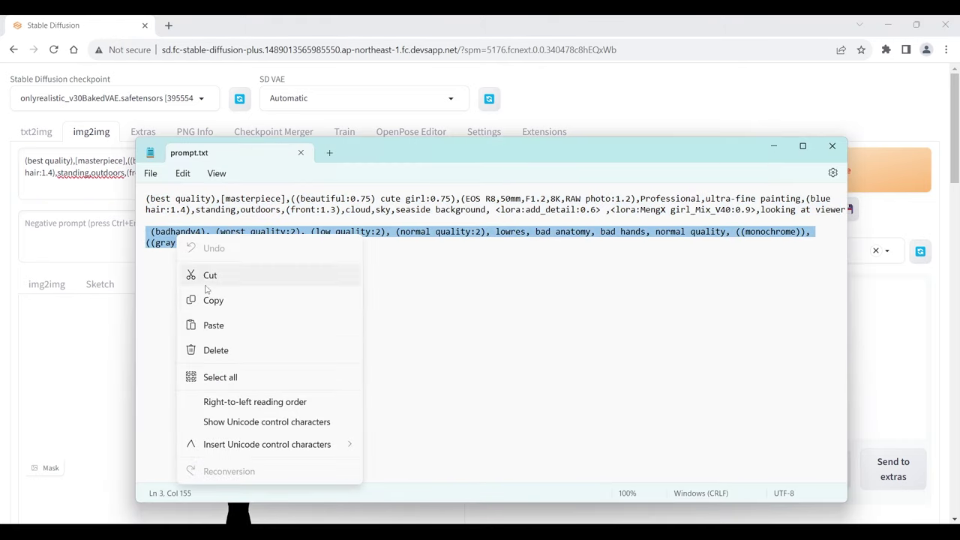
left_click(211, 299)
left_click(773, 145)
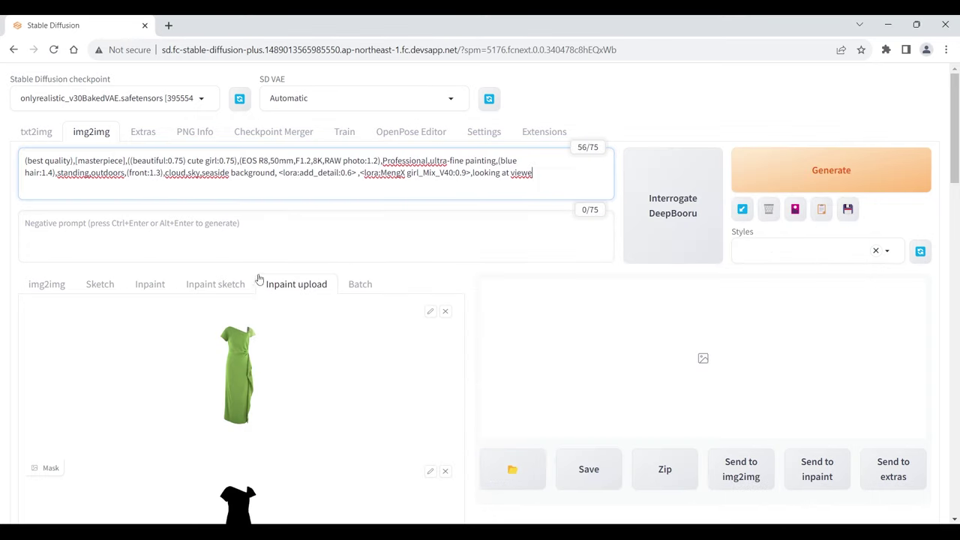
left_click(266, 240)
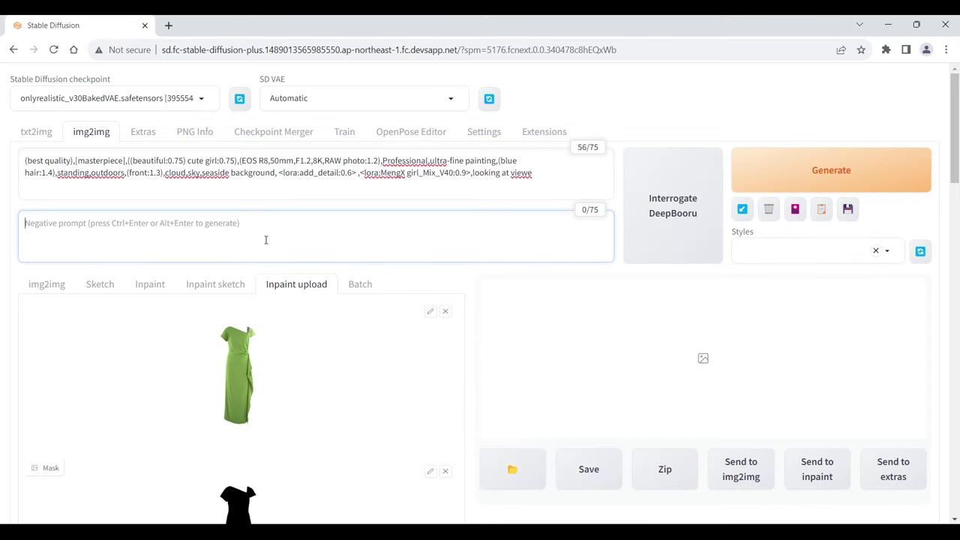
key("ctrl+v")
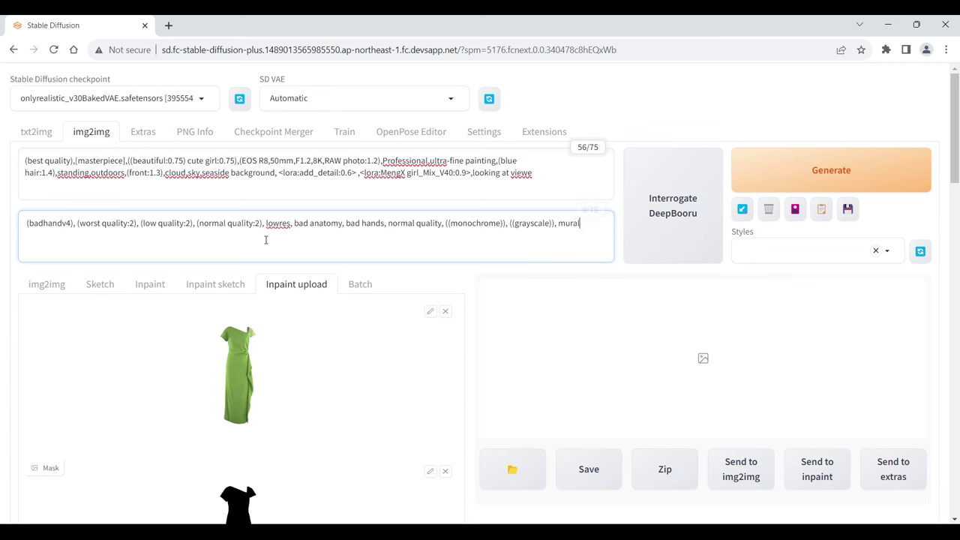
Step: Fix the positive prompt's ending so it reads 'looking at viewer'
left_click(549, 177)
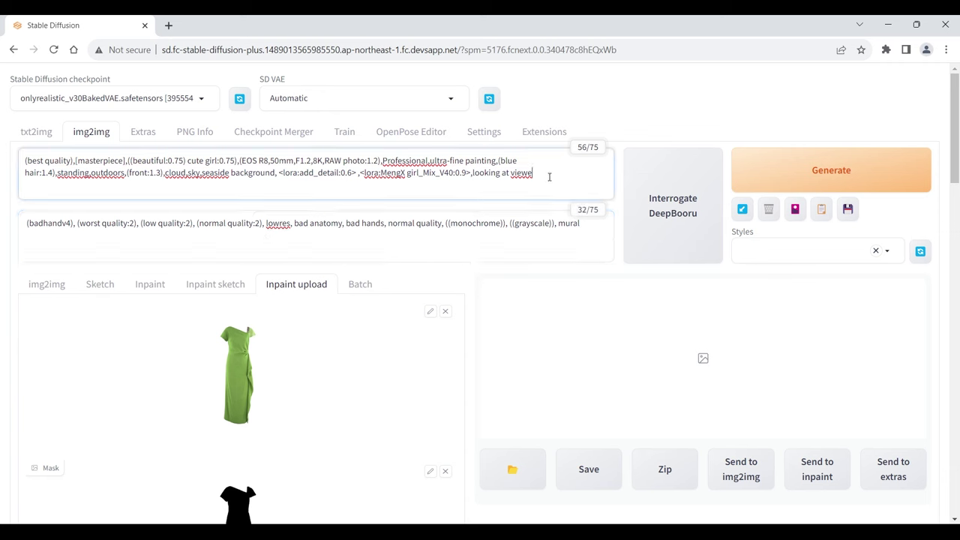
type("R")
key("BackSpace")
type("r")
key("shift")
key("Return")
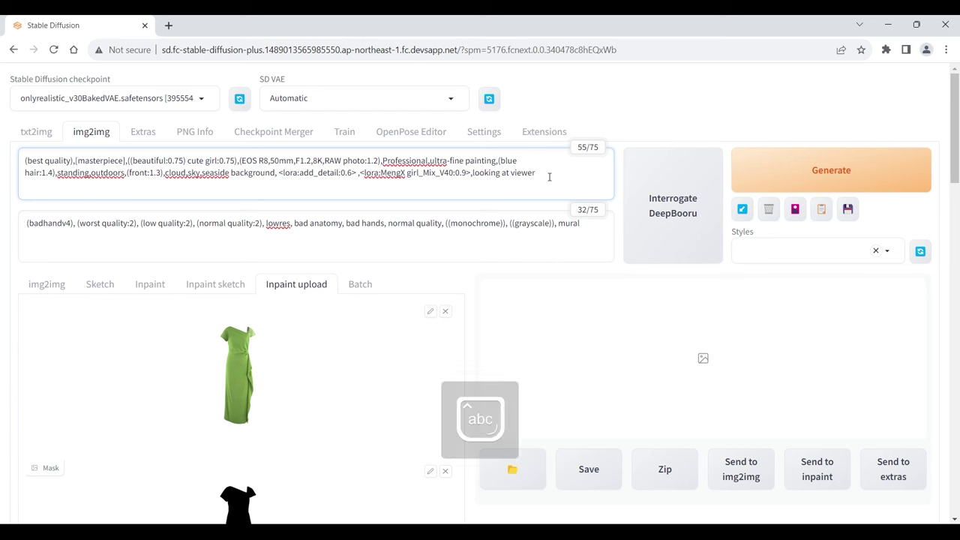
left_click(816, 172)
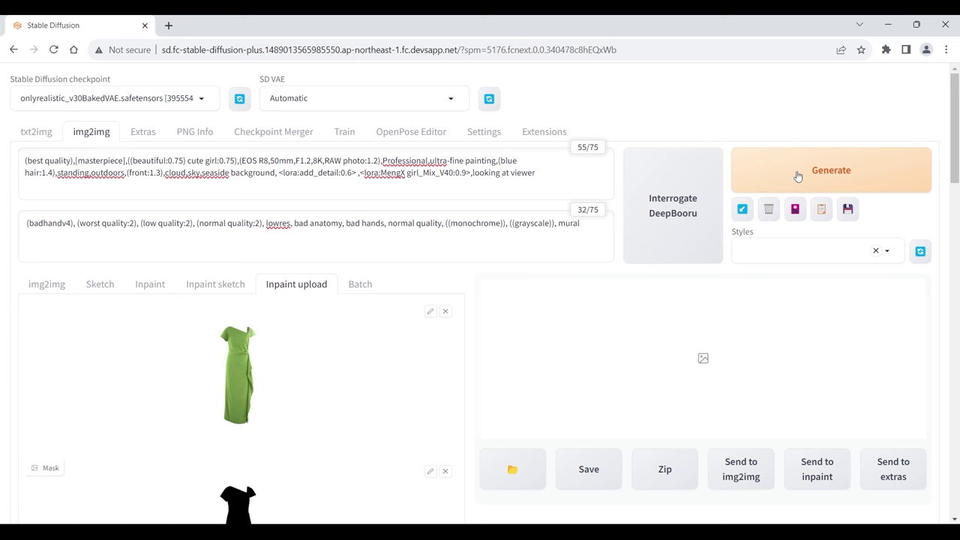
Step: Run the six-image inpaint batch and wait for the results to finish
left_click(798, 174)
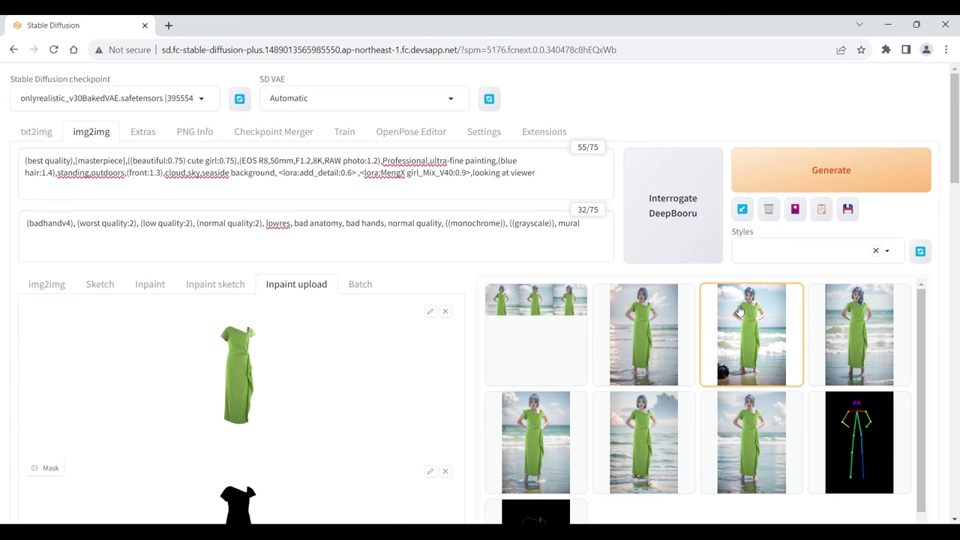
Step: Open the third generated beach photo in the fullscreen lightbox
left_click(739, 310)
scroll(740, 310, "down", 3)
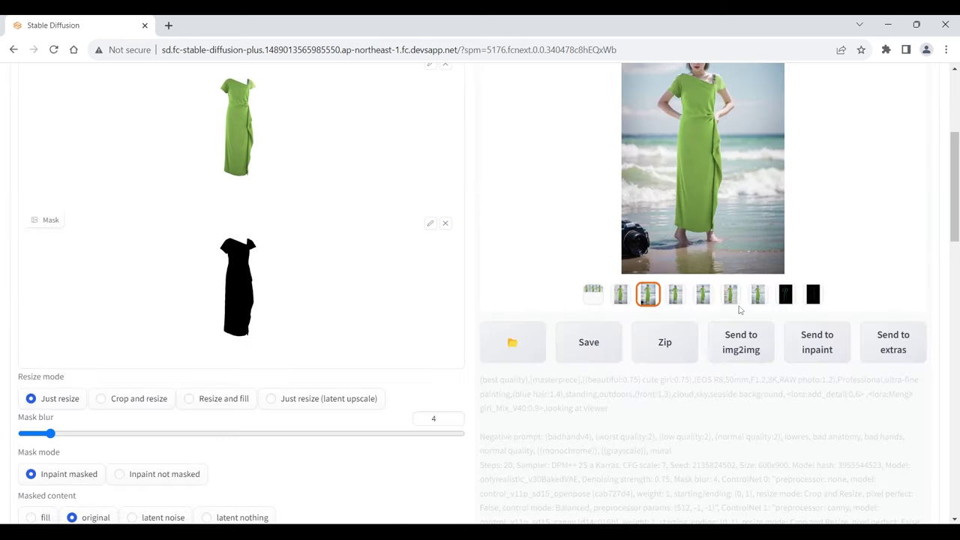
scroll(740, 310, "up", 1)
scroll(740, 310, "up", 2)
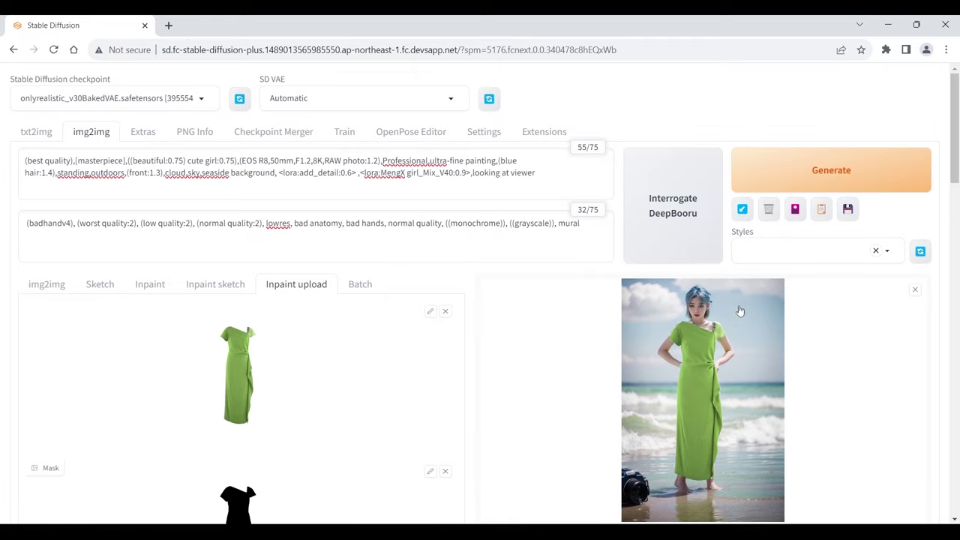
left_click(740, 310)
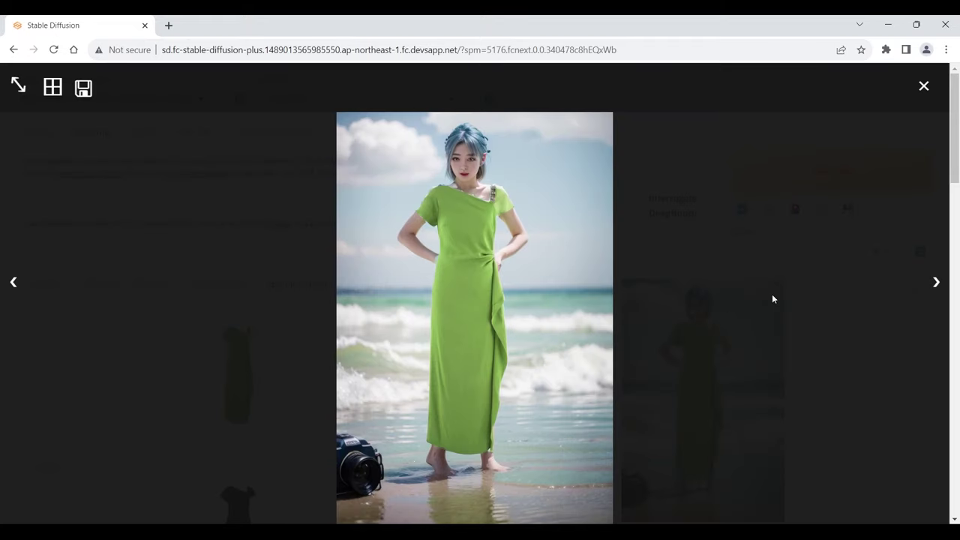